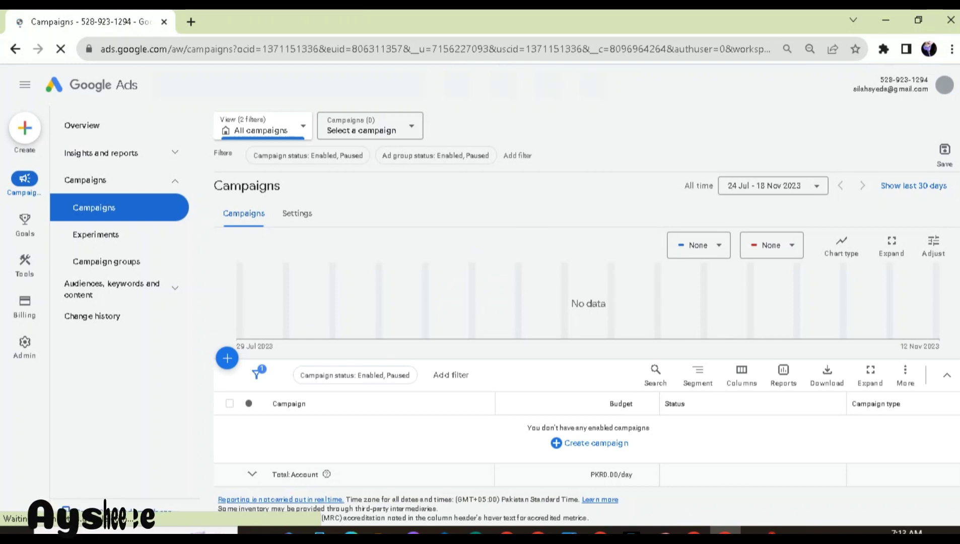
Capture the Google Ads Campaigns page with Snipping Tool and paste it on a new page below item 1 in SEO.docx.
mouse_move(25, 266)
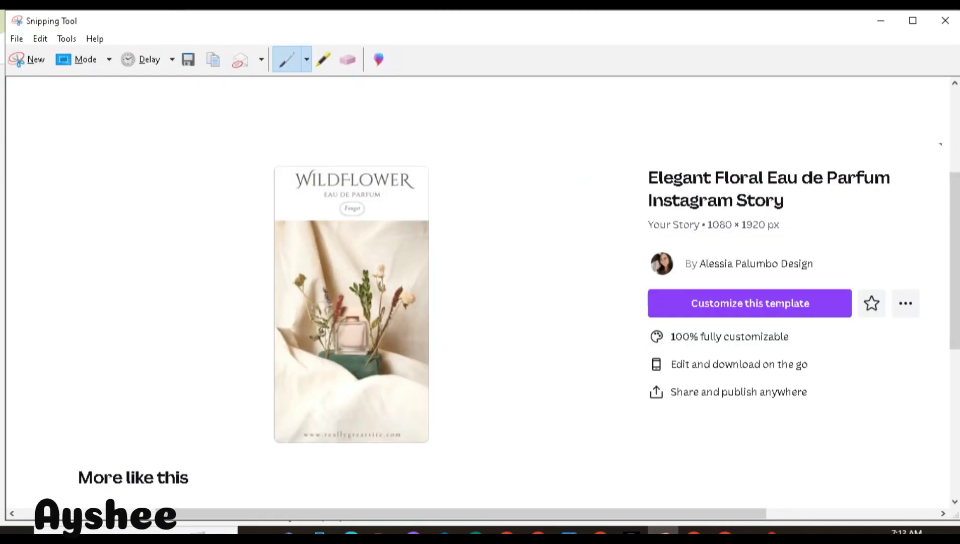
click(28, 59)
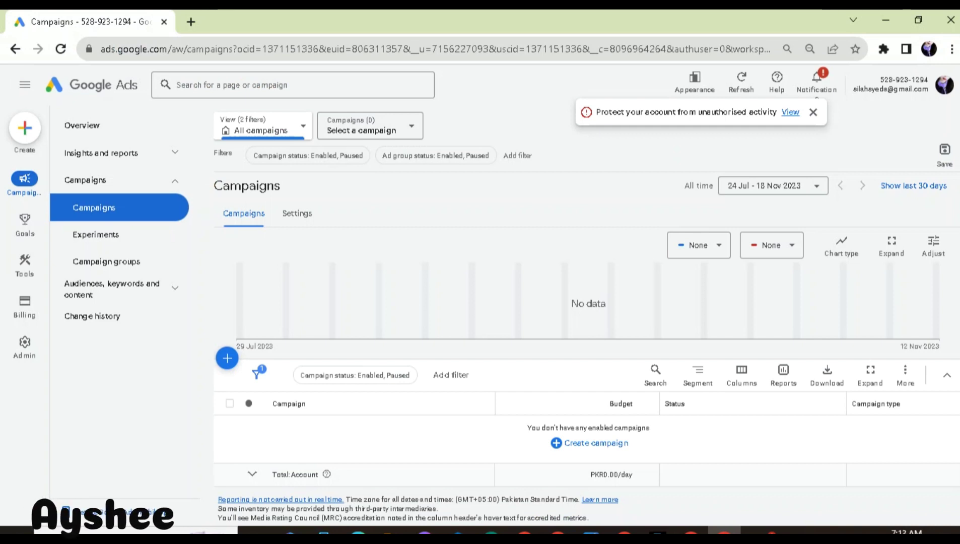
click(263, 271)
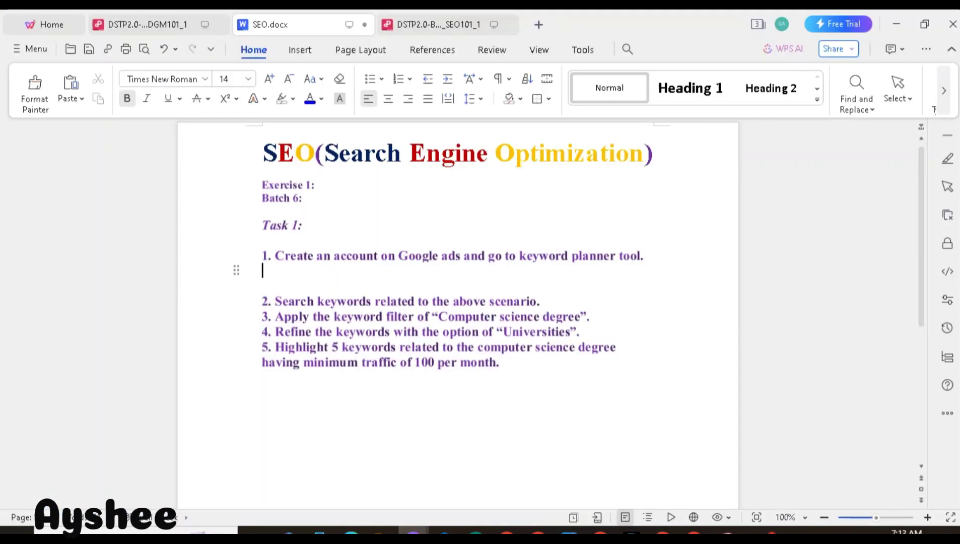
key(ctrl+Return)
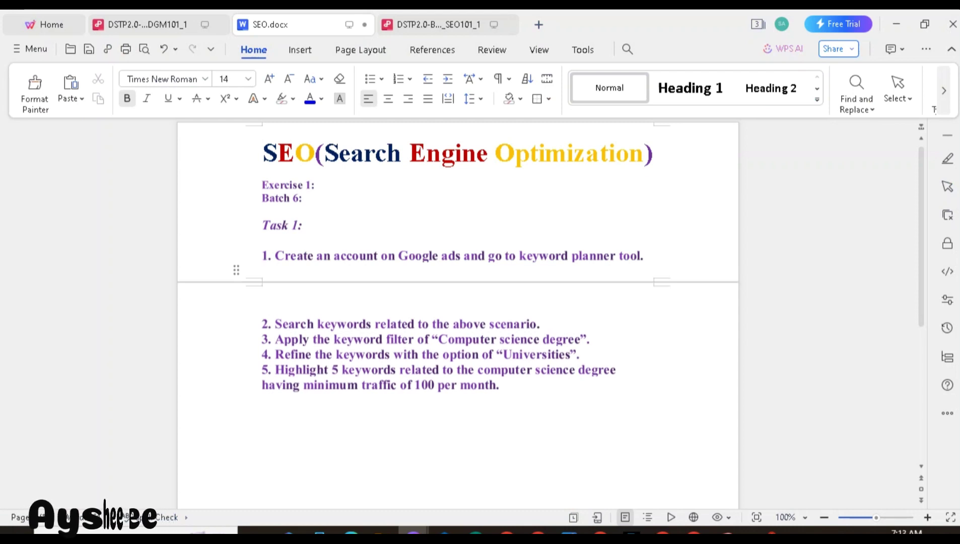
key(ctrl+v)
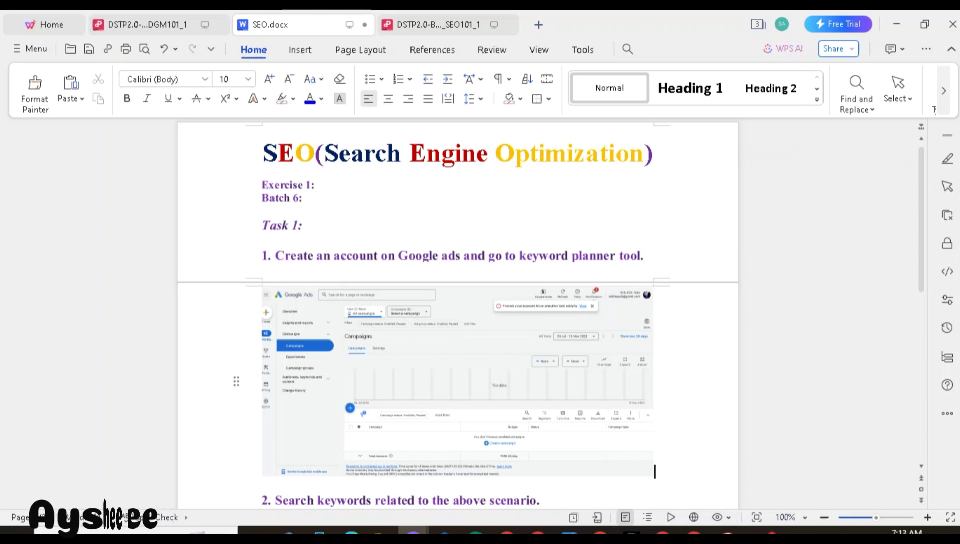
Apply the first Inner shadow preset to the pasted Campaigns screenshot.
click(458, 382)
click(469, 89)
mouse_move(505, 127)
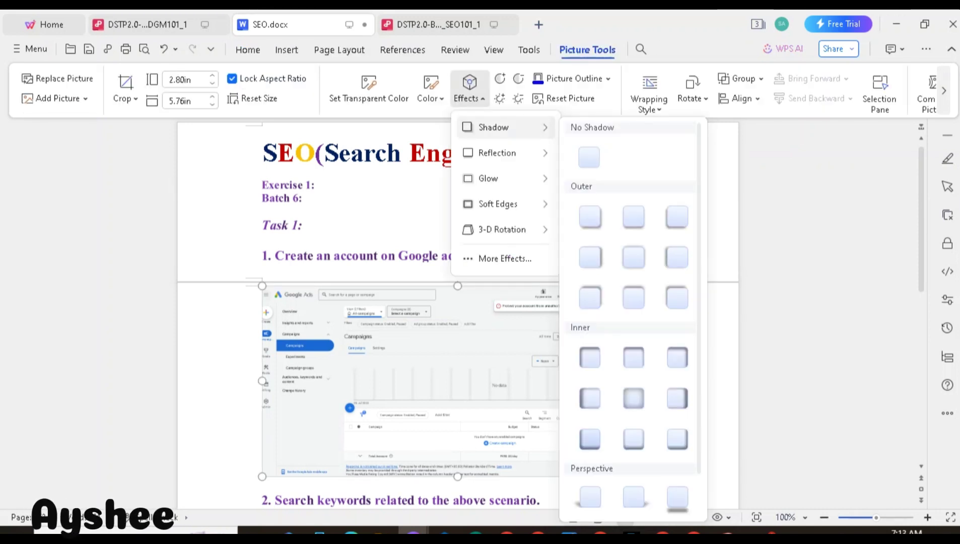
click(590, 358)
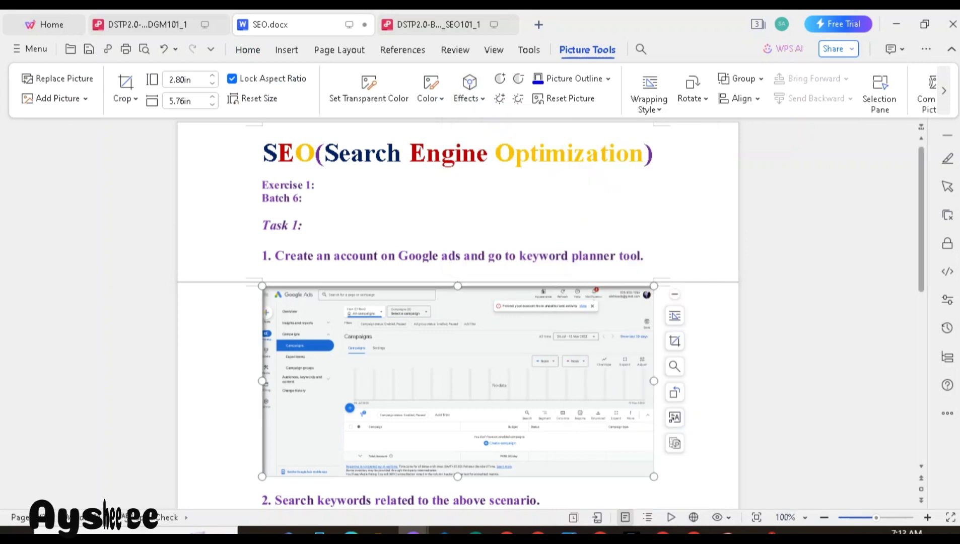
scroll(453, 303, down, 5)
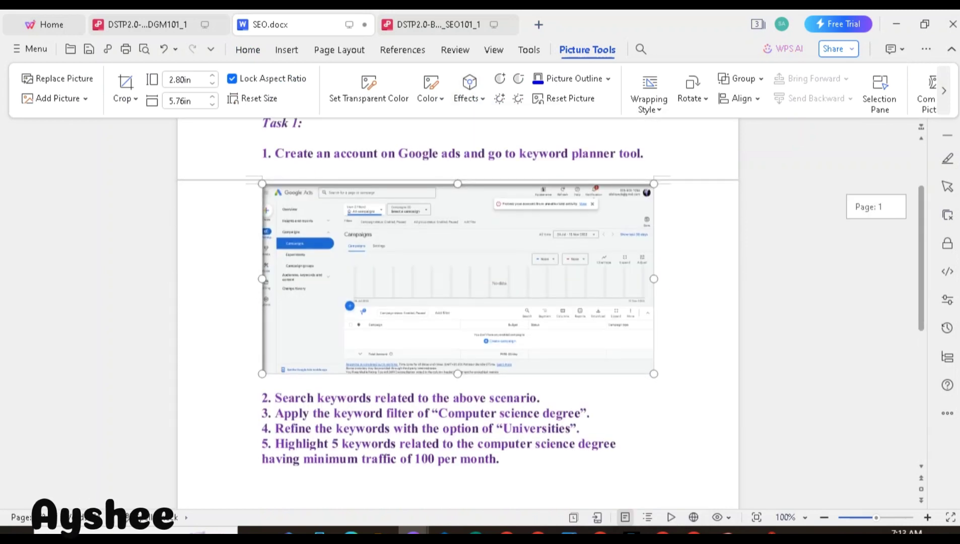
scroll(454, 302, down, 1)
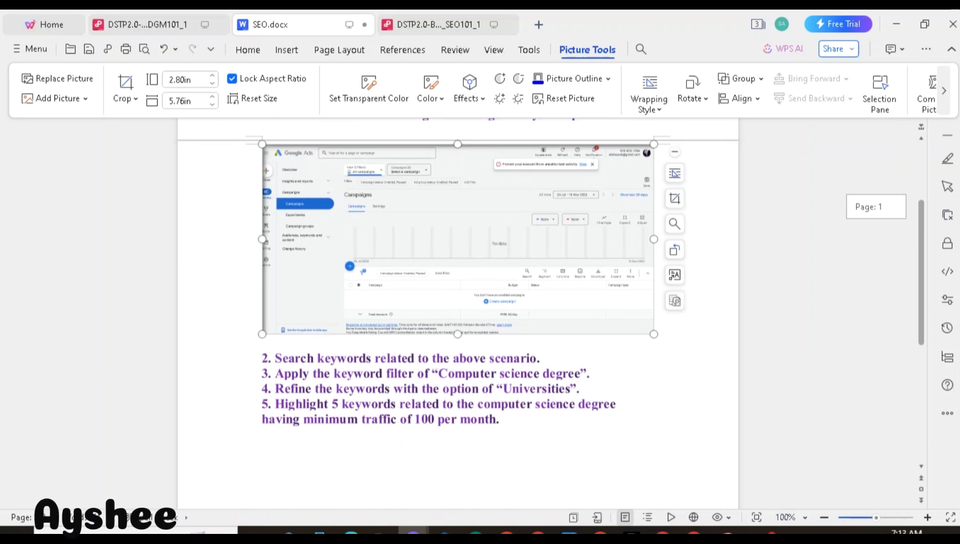
scroll(458, 302, up, 2)
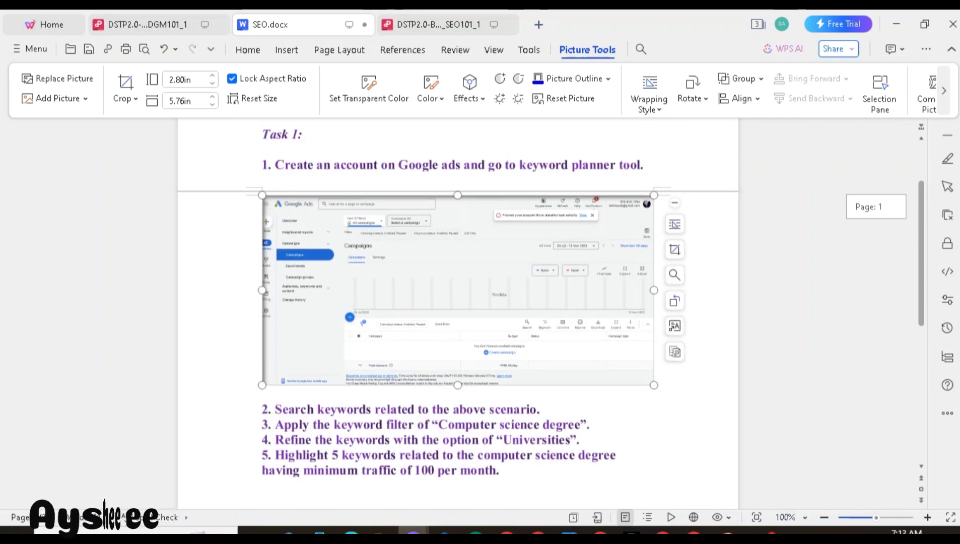
scroll(458, 302, down, 2)
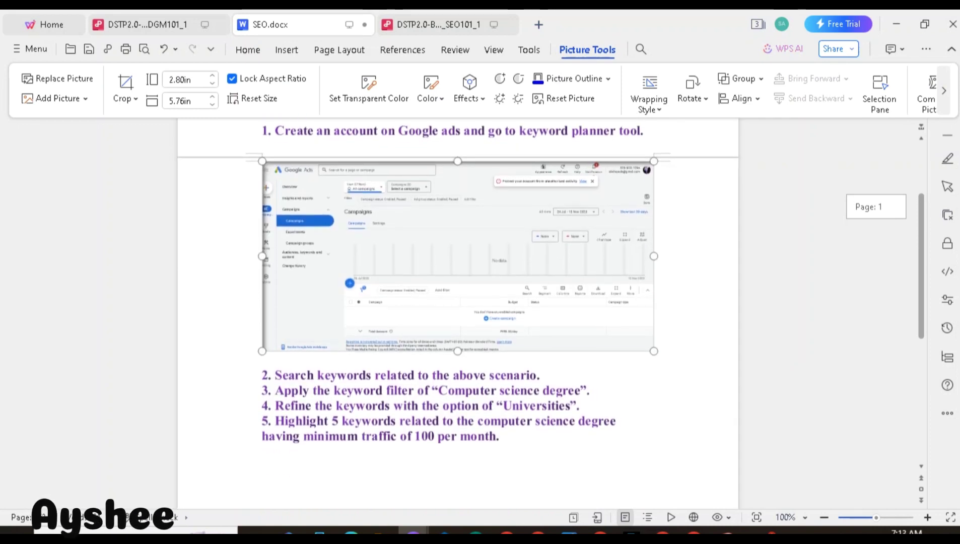
scroll(458, 302, down, 1)
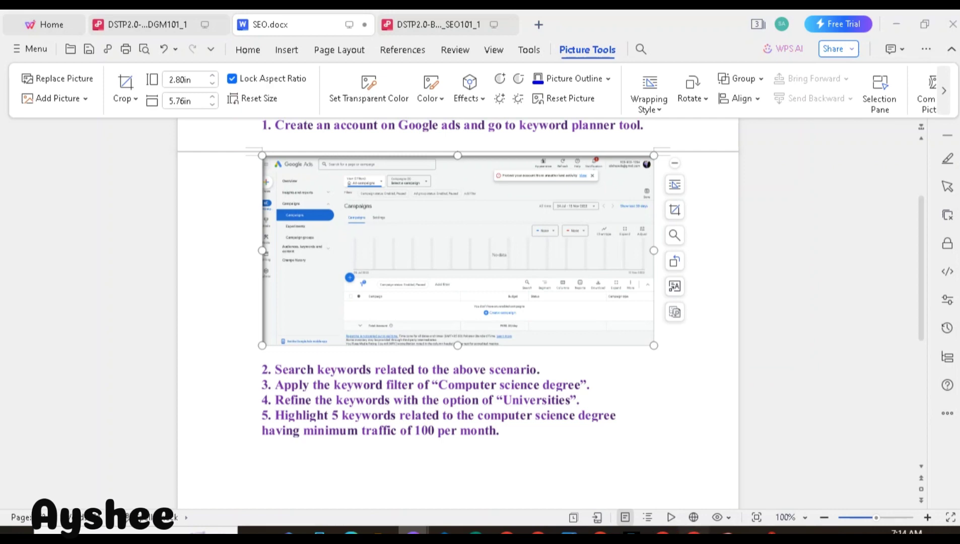
Switch to Google Ads in the browser and open the Keyword Planner page.
click(694, 530)
mouse_move(25, 263)
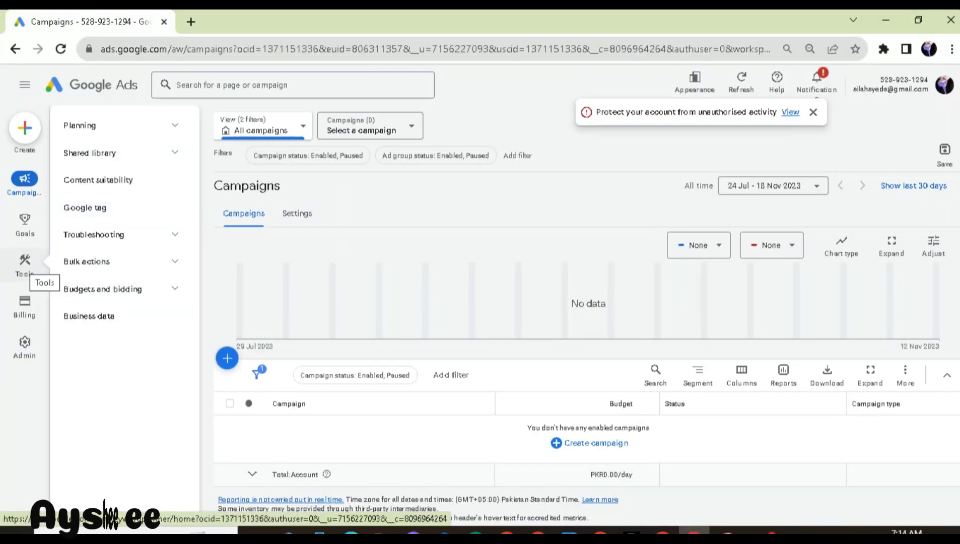
click(25, 263)
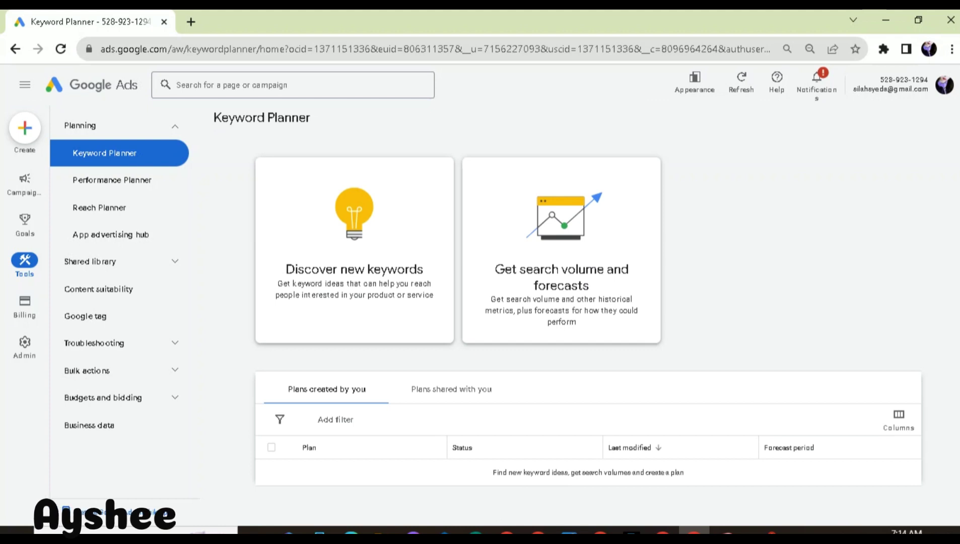
Capture the Keyword Planner page as a new snip in Snipping Tool.
click(725, 532)
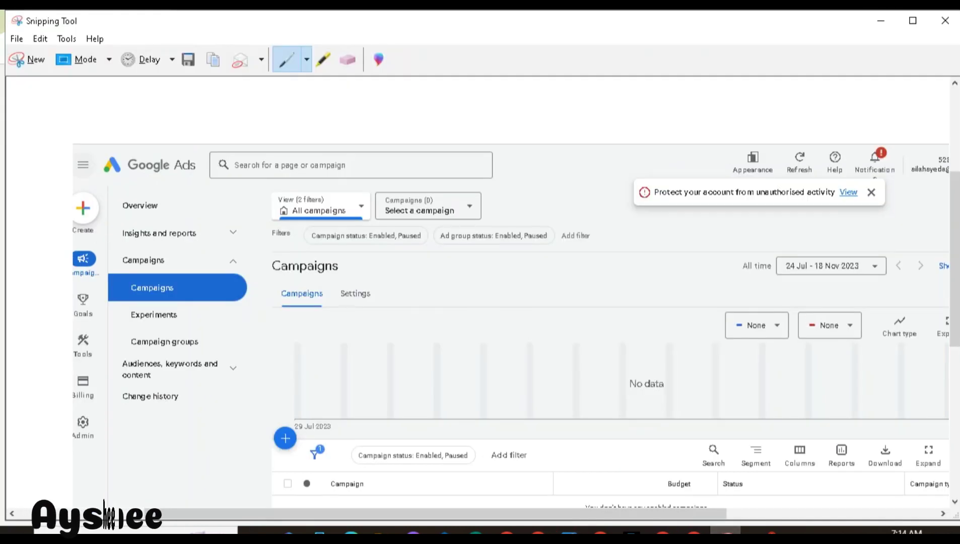
click(28, 60)
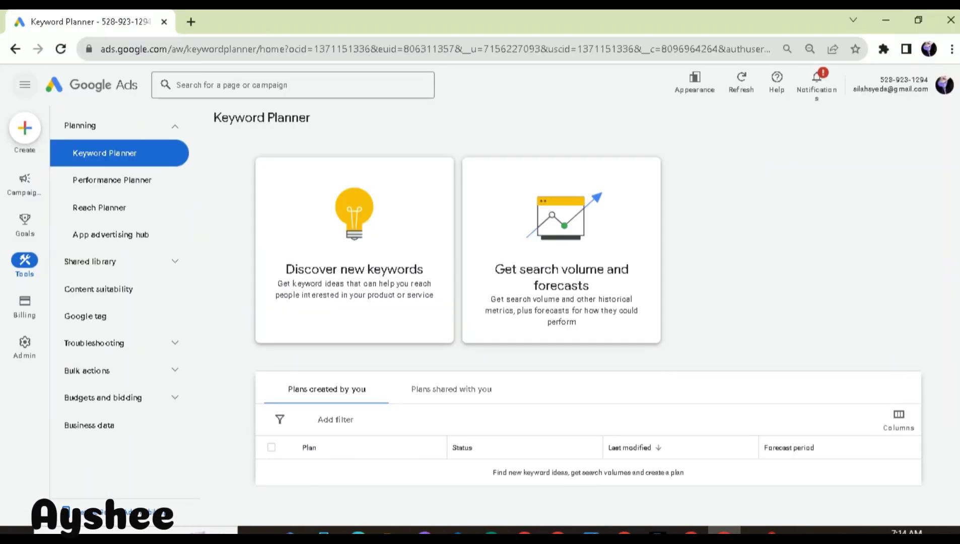
drag(31, 66, 857, 511)
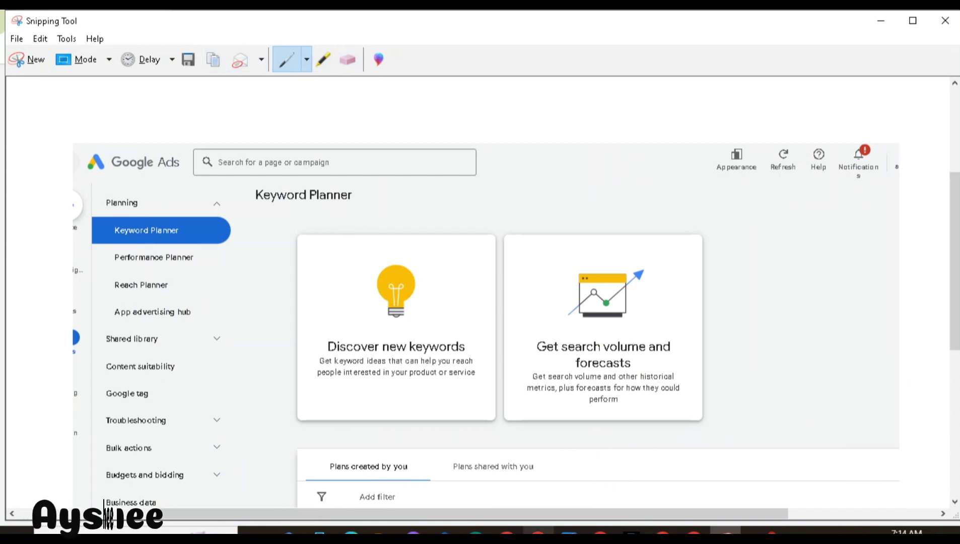
Switch to SEO.docx and paste the Keyword Planner capture below the Campaigns screenshot.
mouse_move(413, 532)
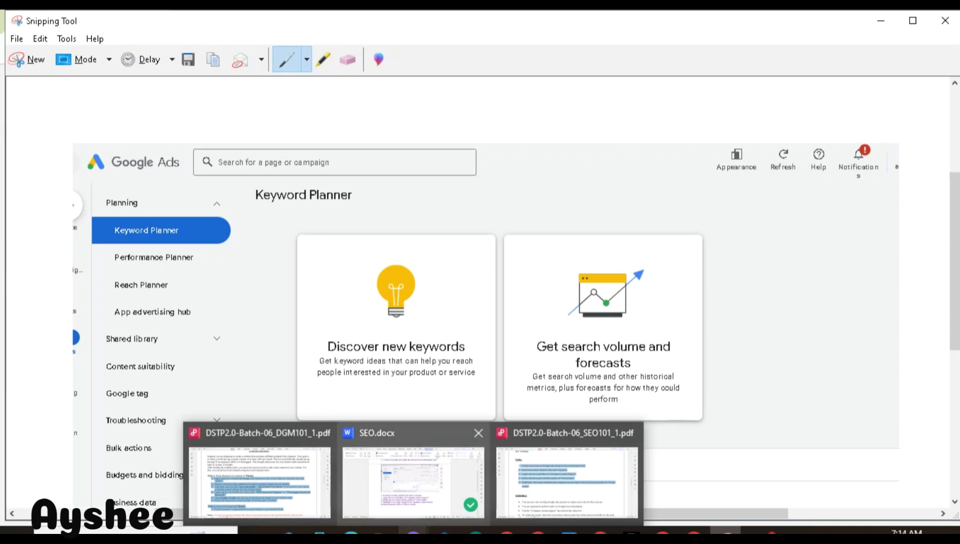
click(414, 475)
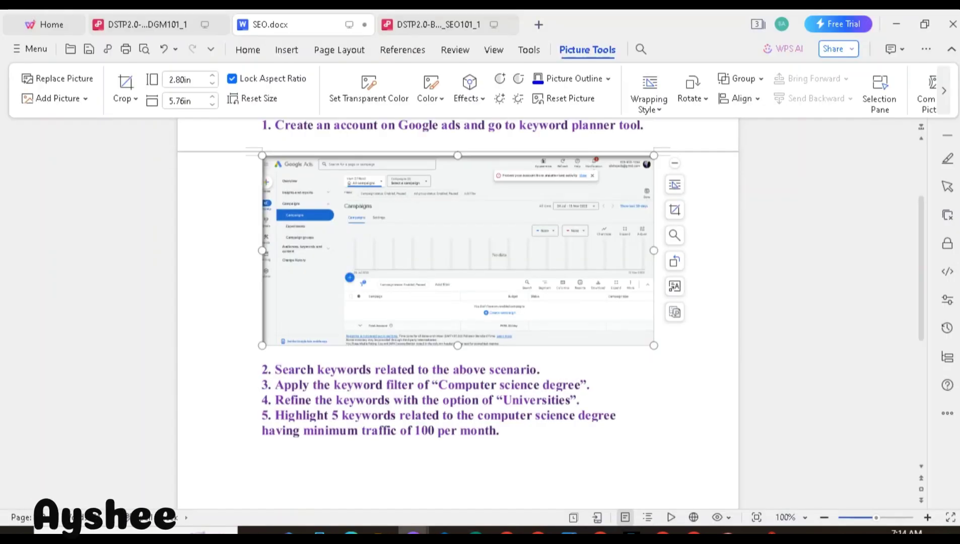
click(655, 472)
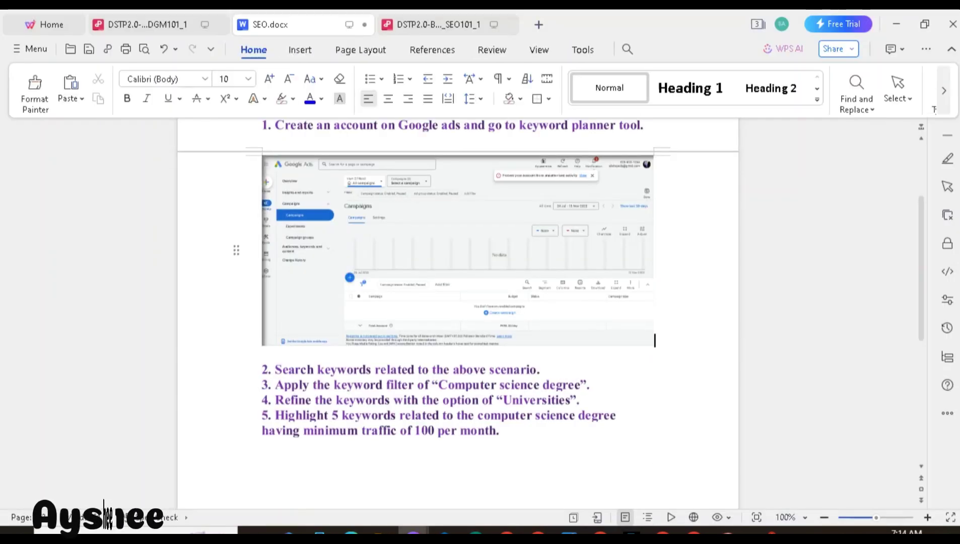
key(Return)
key(Return)
key(ctrl+v)
Apply the first Inner shadow preset to the Keyword Planner screenshot.
click(463, 391)
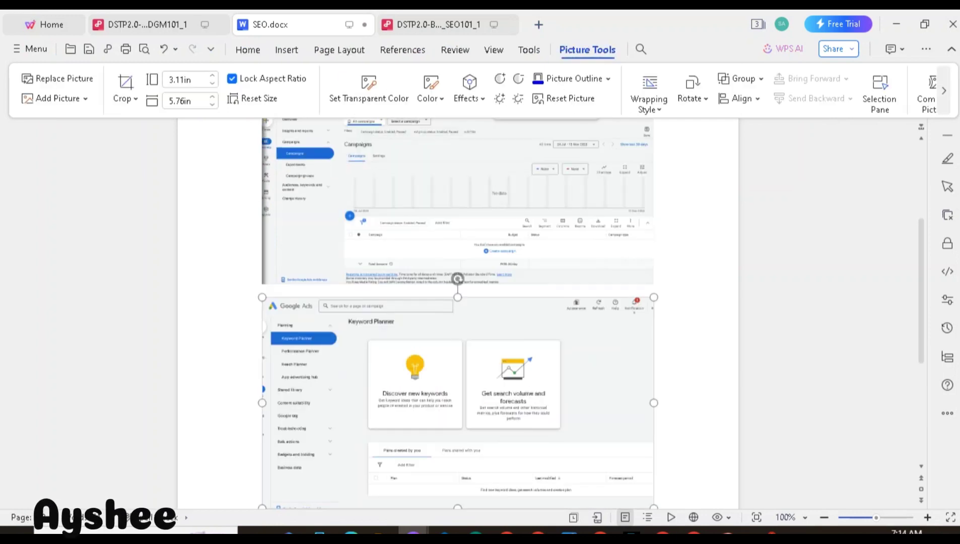
click(470, 91)
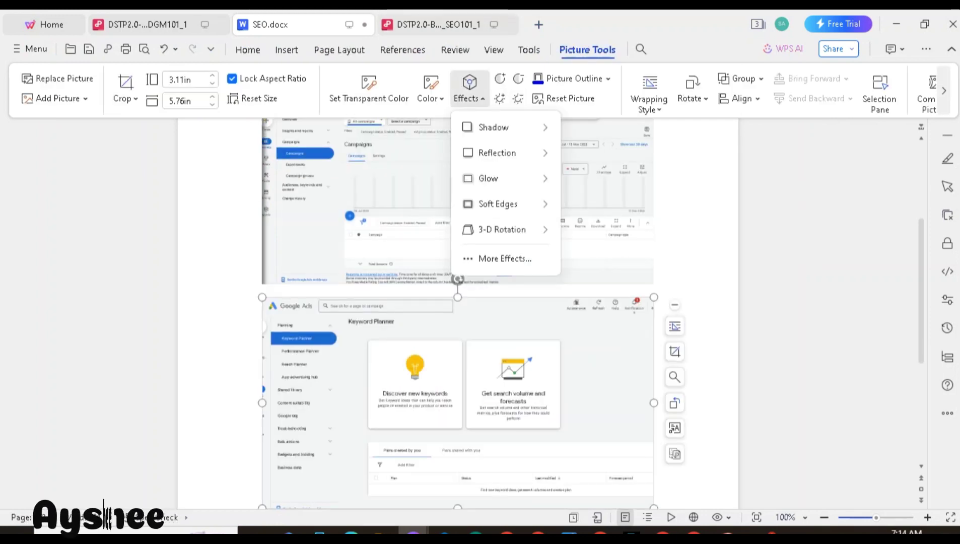
mouse_move(494, 126)
click(590, 358)
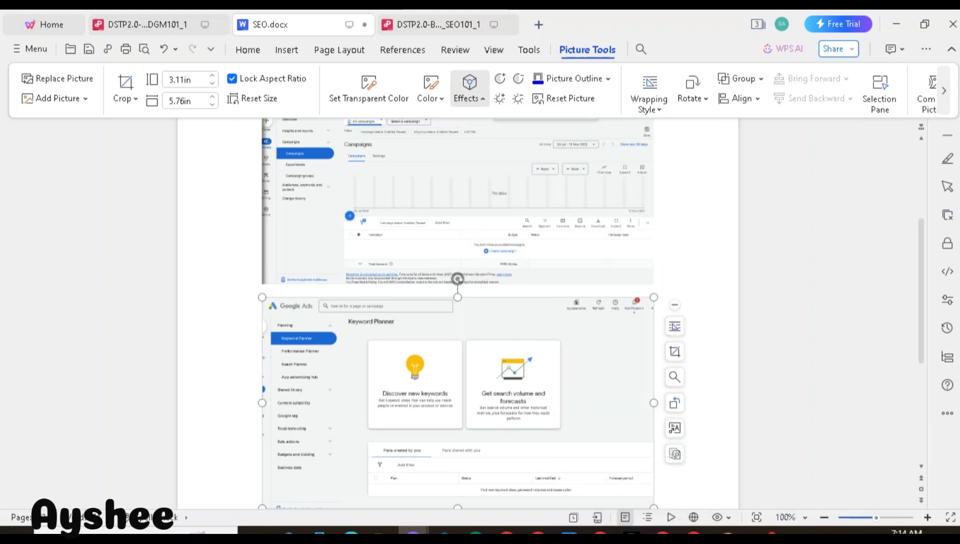
Insert a blank unnumbered line below item 2, "Search keywords related to the above scenario.".
scroll(457, 312, down, 2)
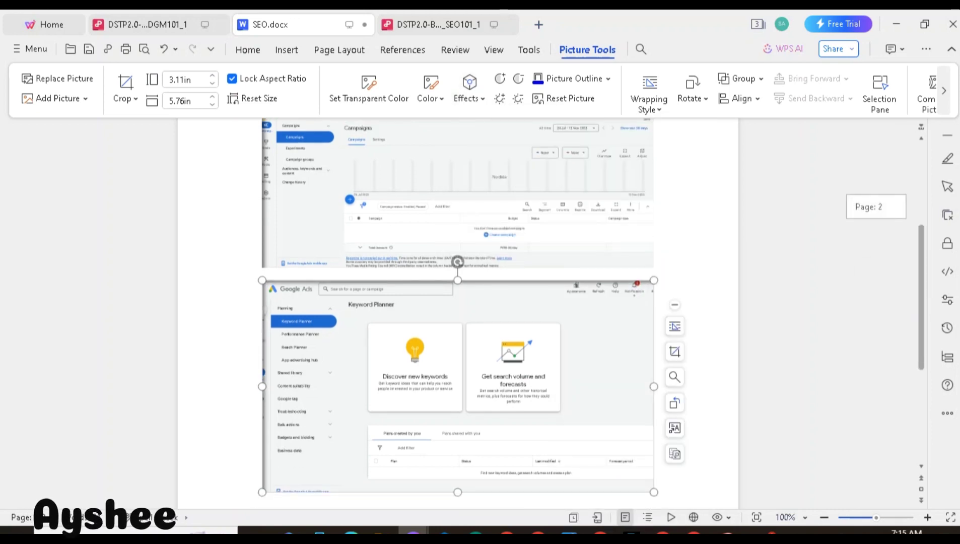
scroll(457, 312, down, 7)
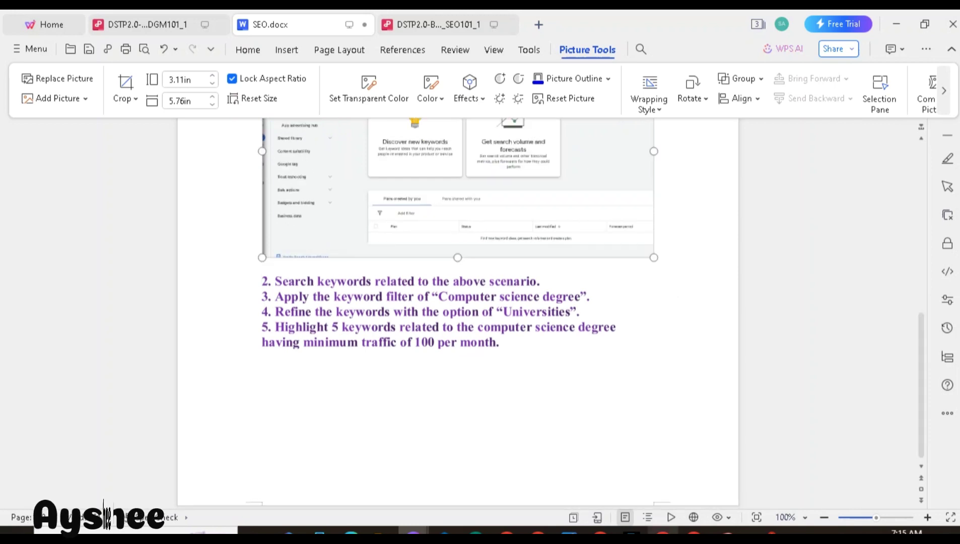
click(655, 504)
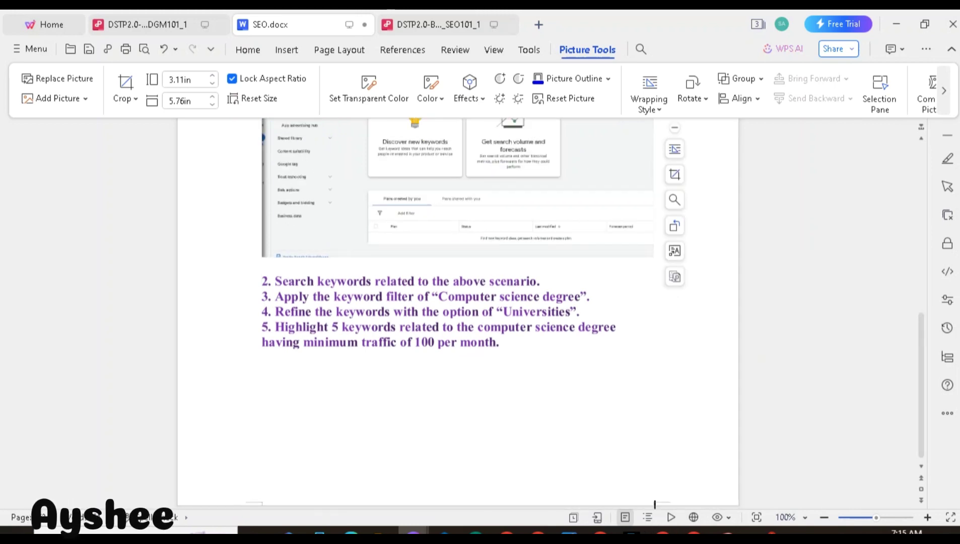
key(Return)
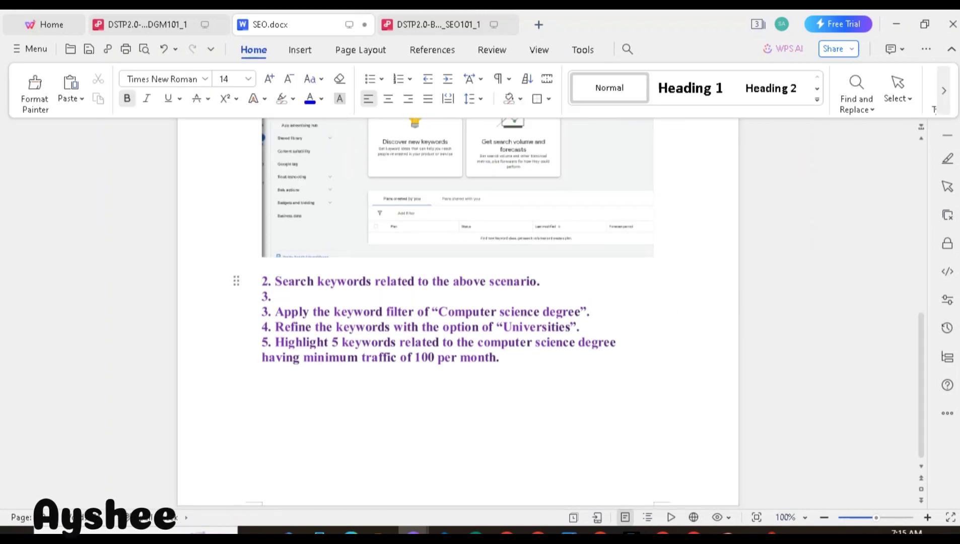
key(BackSpace)
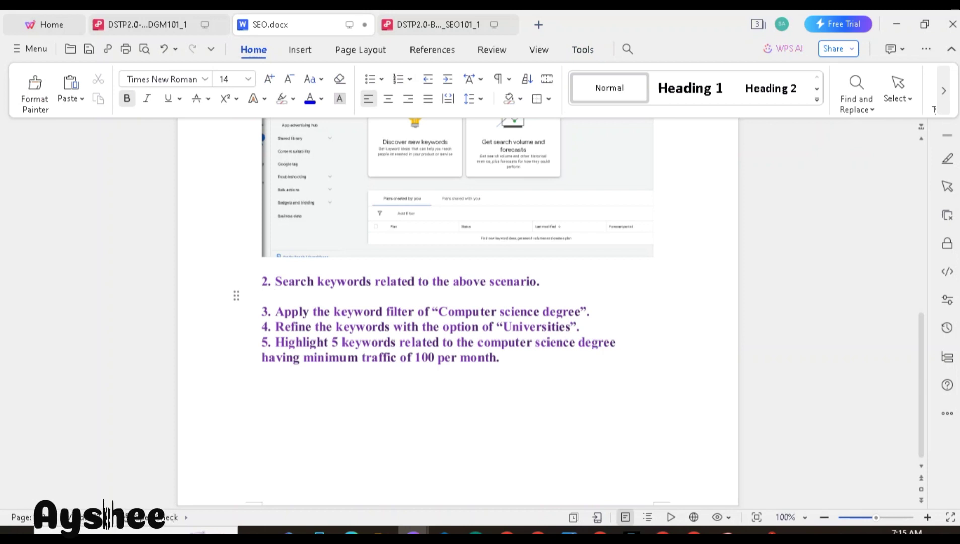
Copy the phrase "Computer science degree" from item 3 of the task list.
click(439, 311)
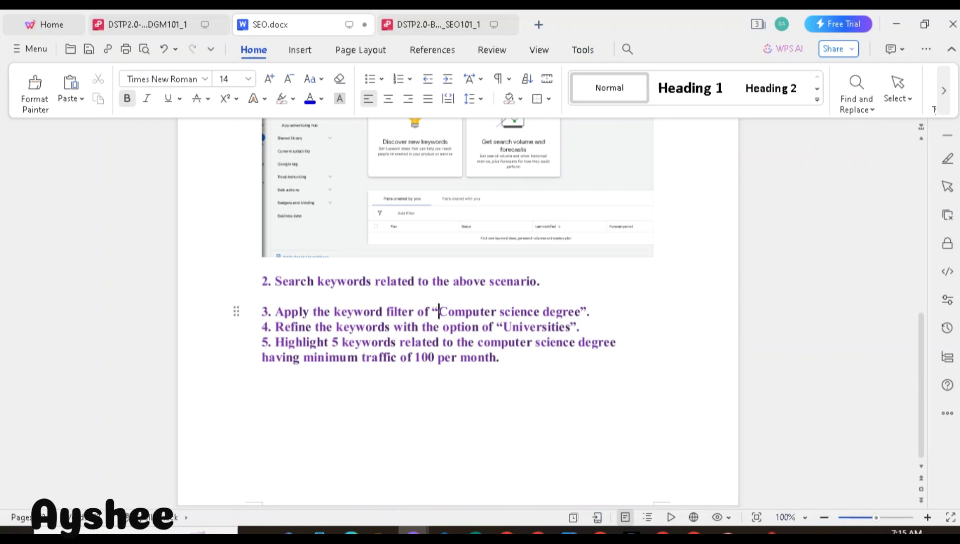
drag(439, 312, 580, 312)
key(ctrl+c)
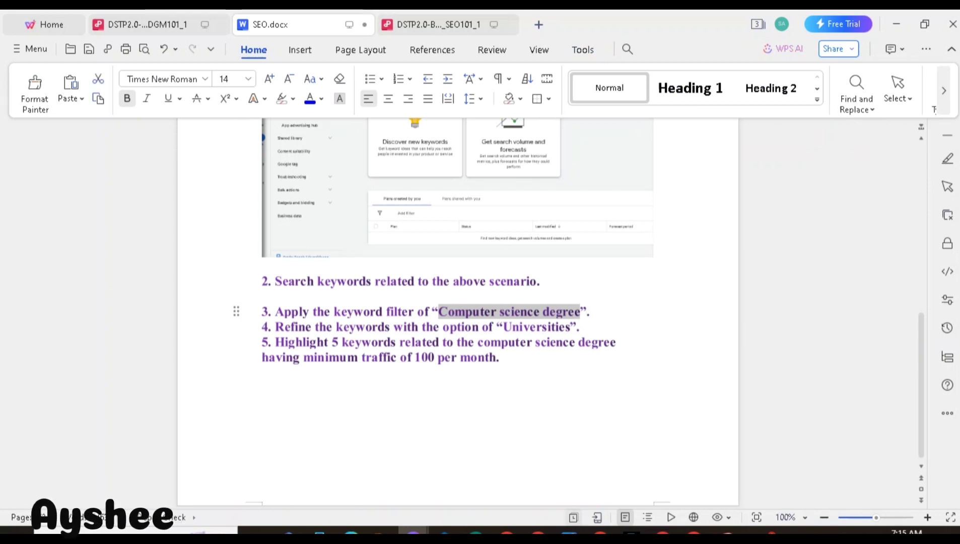
Switch to Google Ads, open Discover new keywords, and enter "Computer science degree" as the product or service under Start with keywords.
click(694, 532)
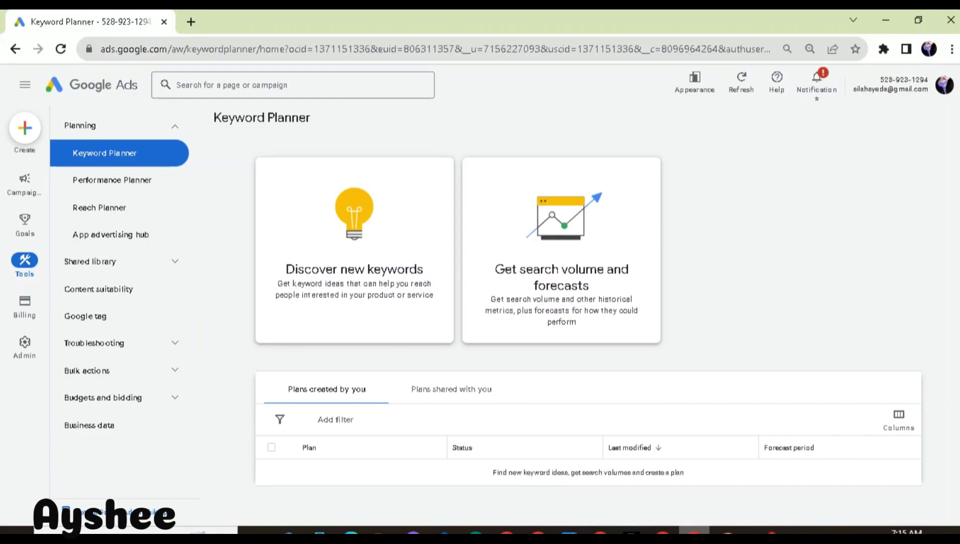
click(355, 269)
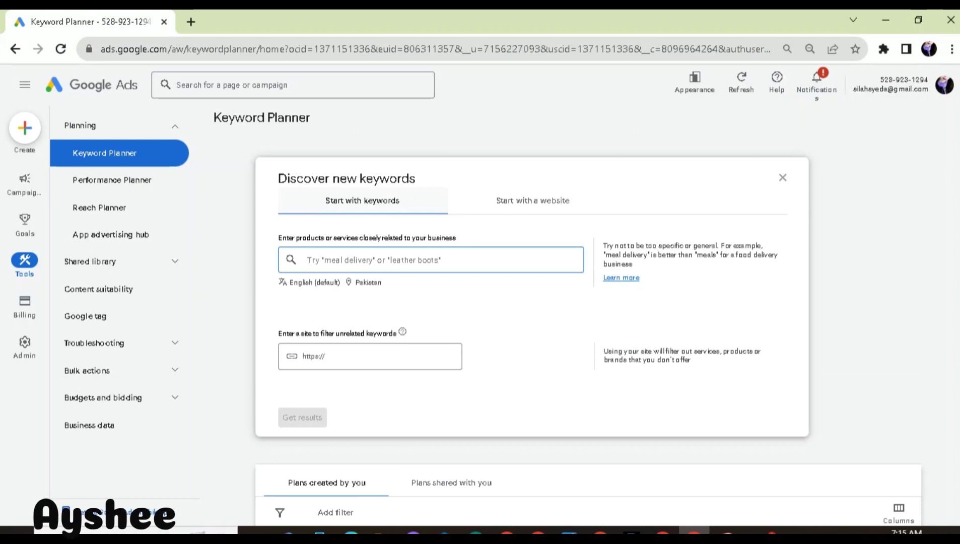
click(533, 201)
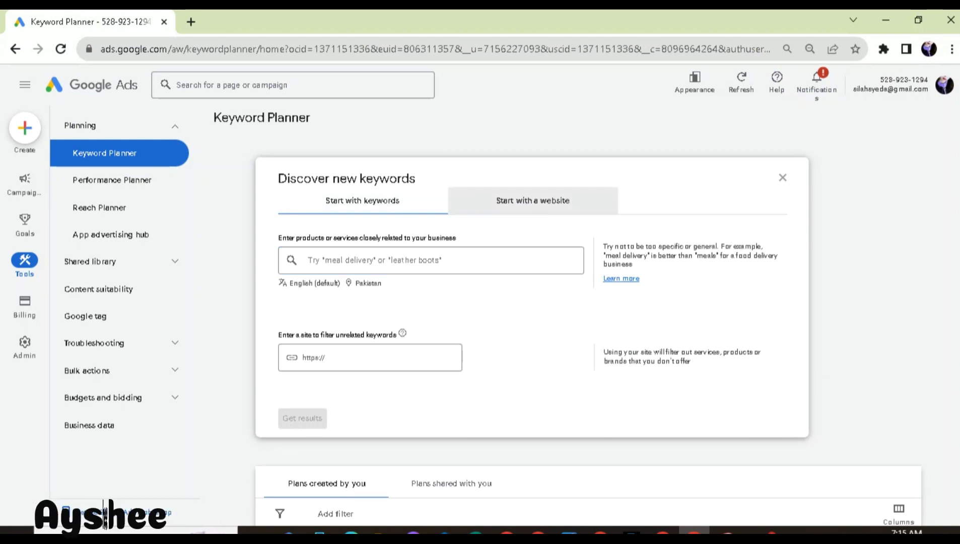
click(362, 201)
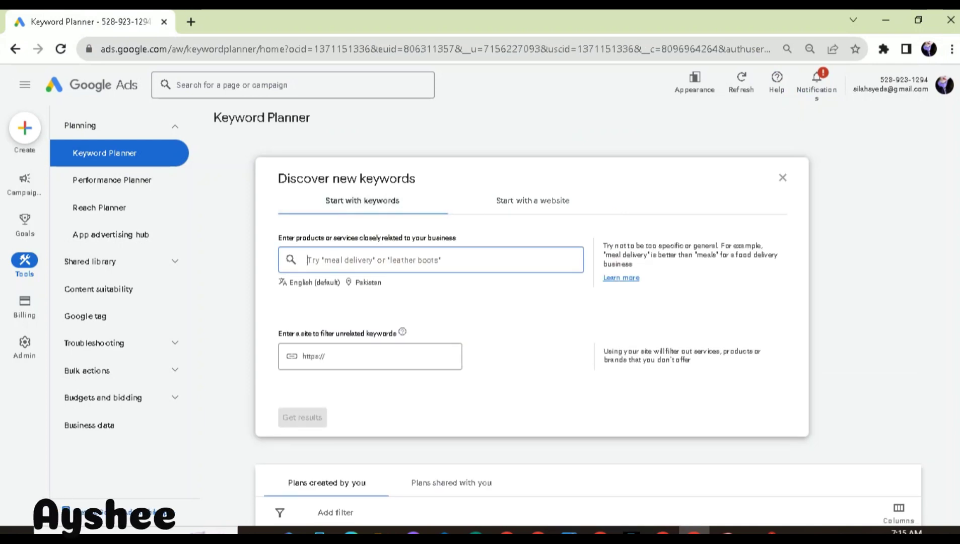
key(ctrl+v)
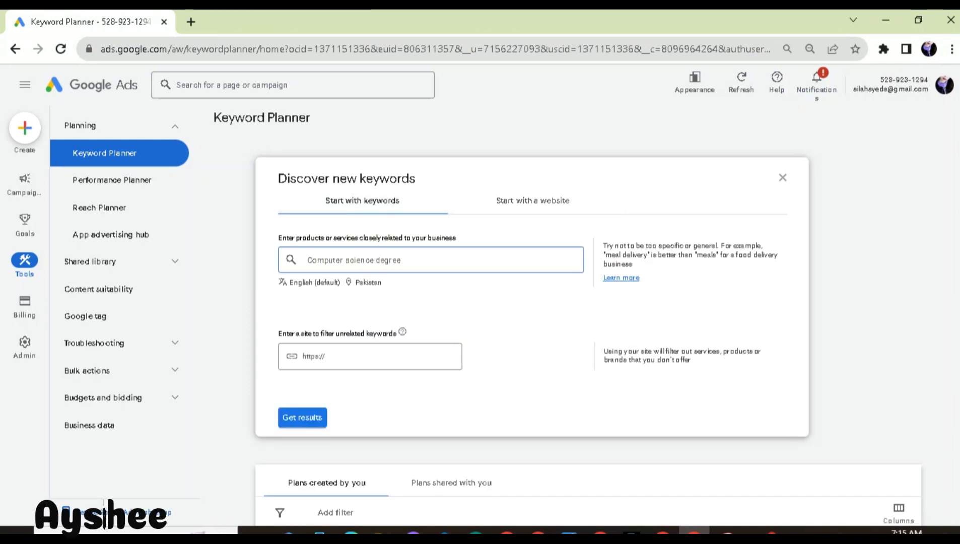
Snip the Discover new keywords form with "Computer science degree" entered and paste it below item 2 in SEO.docx.
click(726, 532)
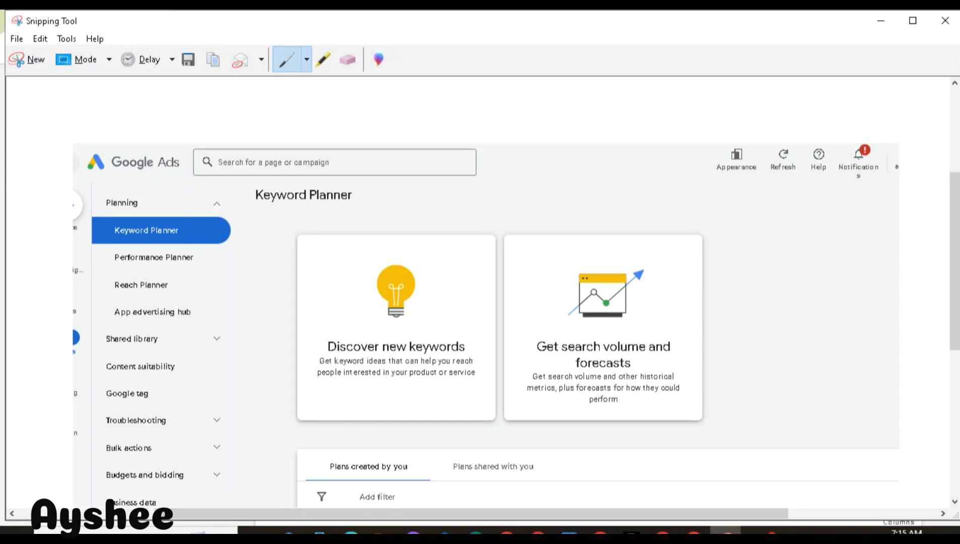
click(32, 60)
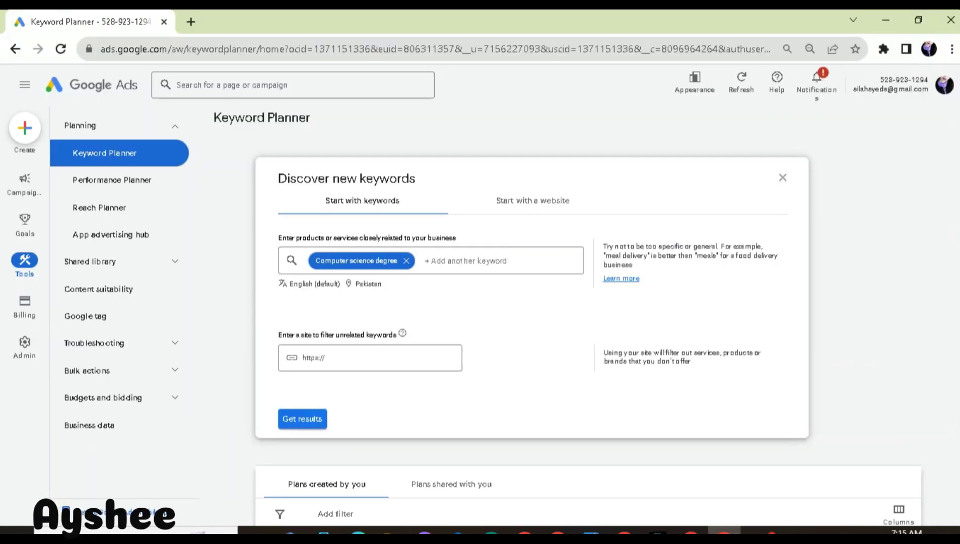
drag(19, 74, 820, 471)
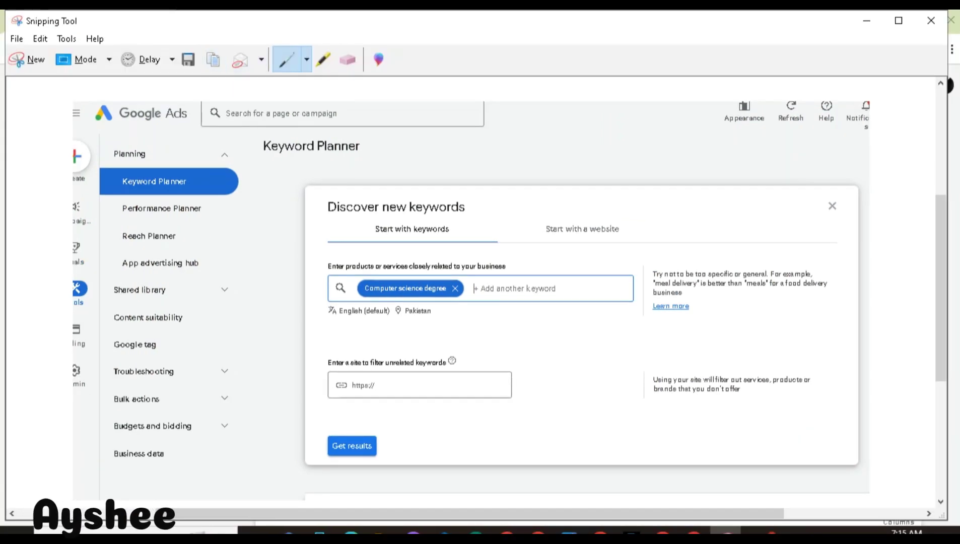
mouse_move(413, 530)
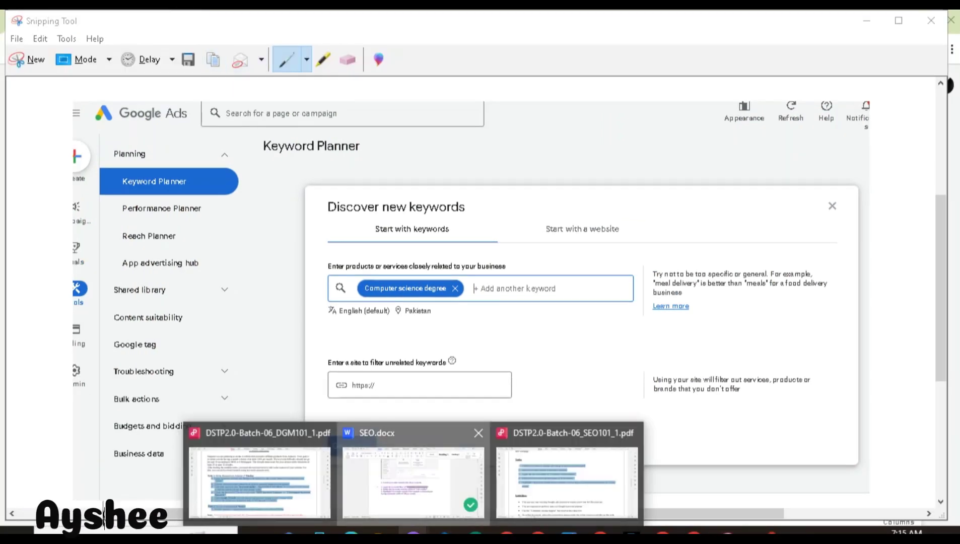
click(413, 478)
click(263, 296)
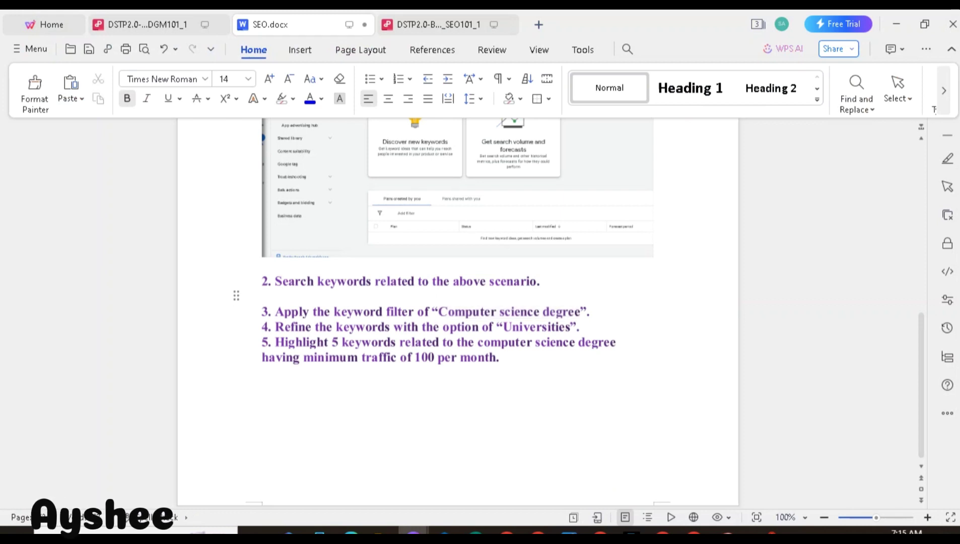
key(ctrl+v)
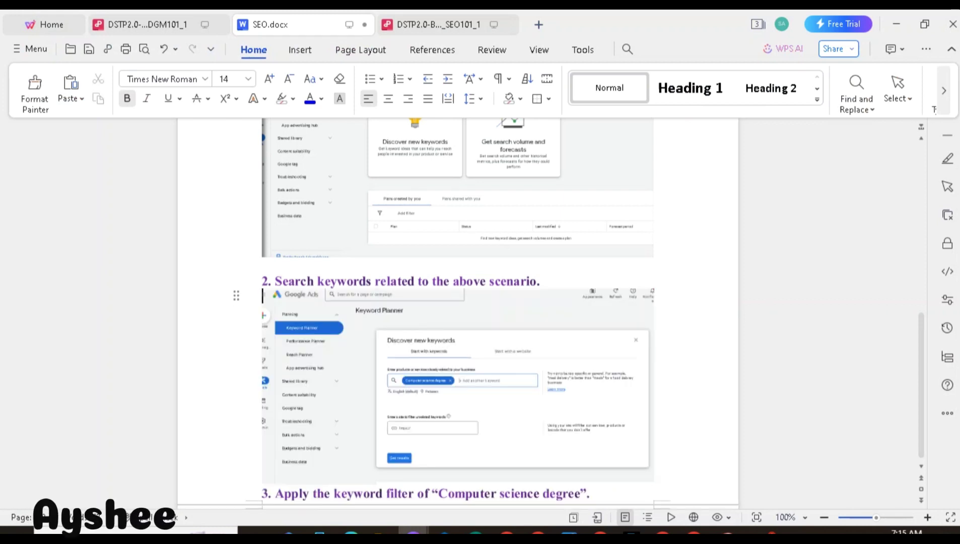
Insert a blank unnumbered line between item 2 and the pasted Discover new keywords screenshot.
click(458, 386)
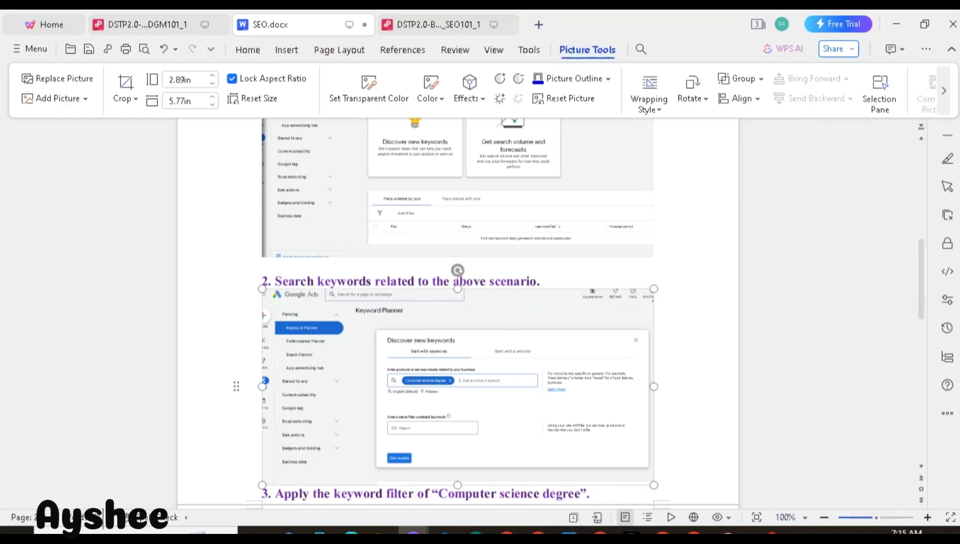
click(540, 282)
key(Return)
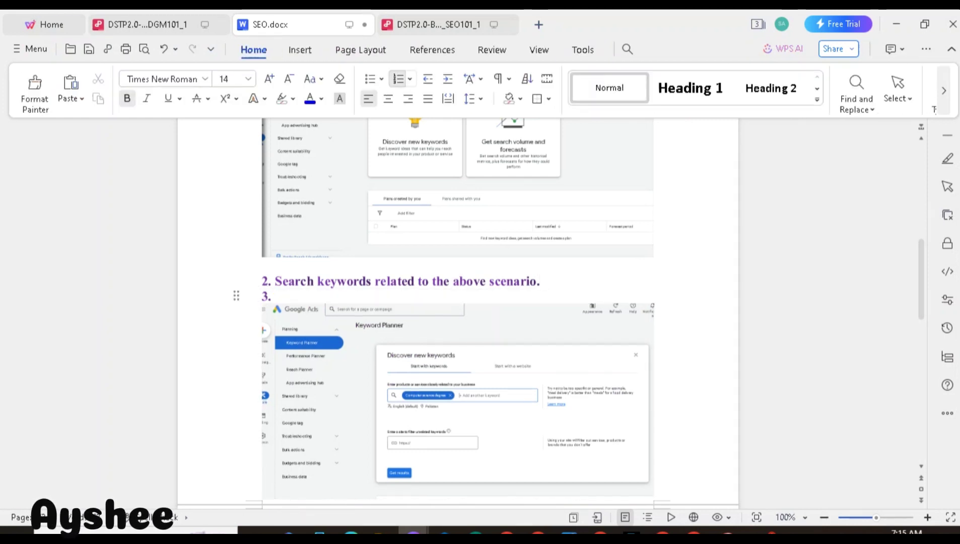
key(BackSpace)
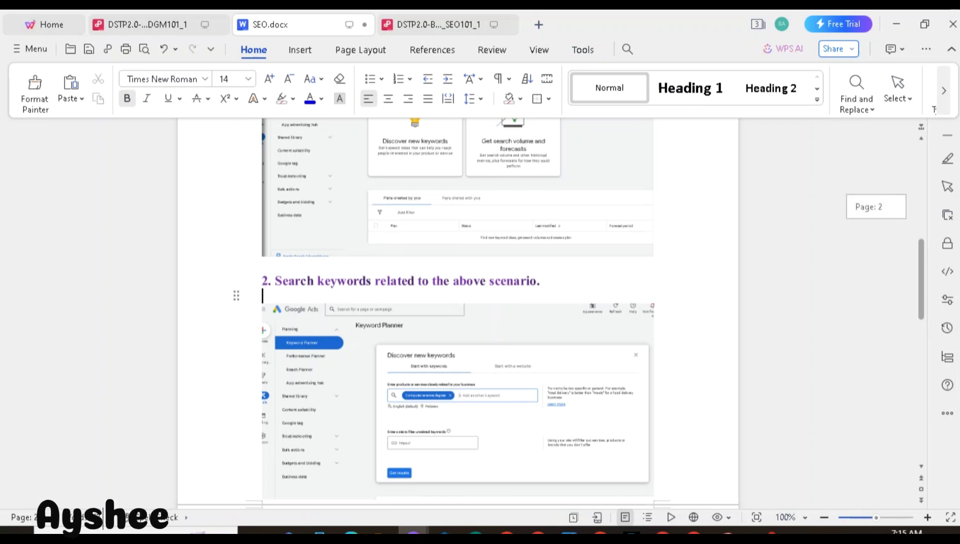
Insert a blank unnumbered line below item 3, "Apply the keyword filter of 'Computer science degree'.".
scroll(921, 278, down, 5)
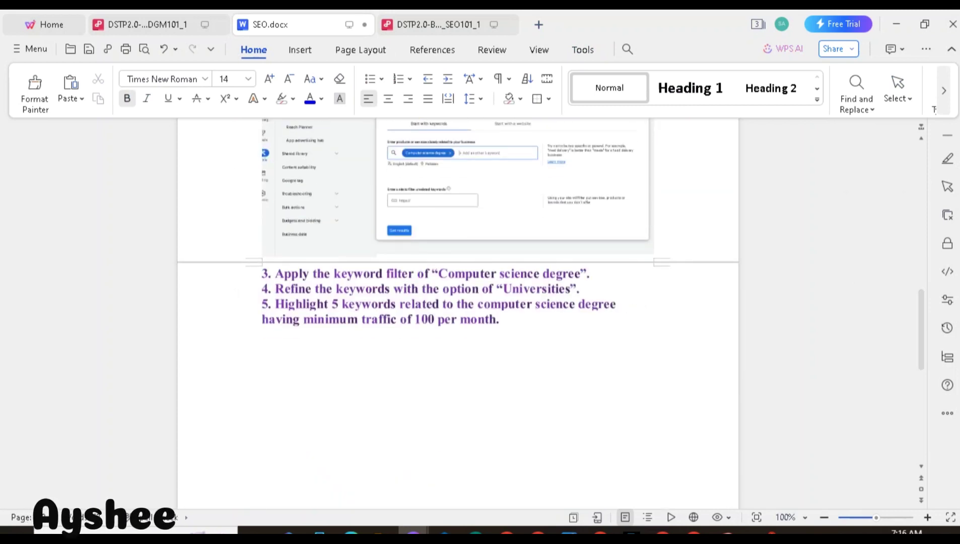
click(591, 274)
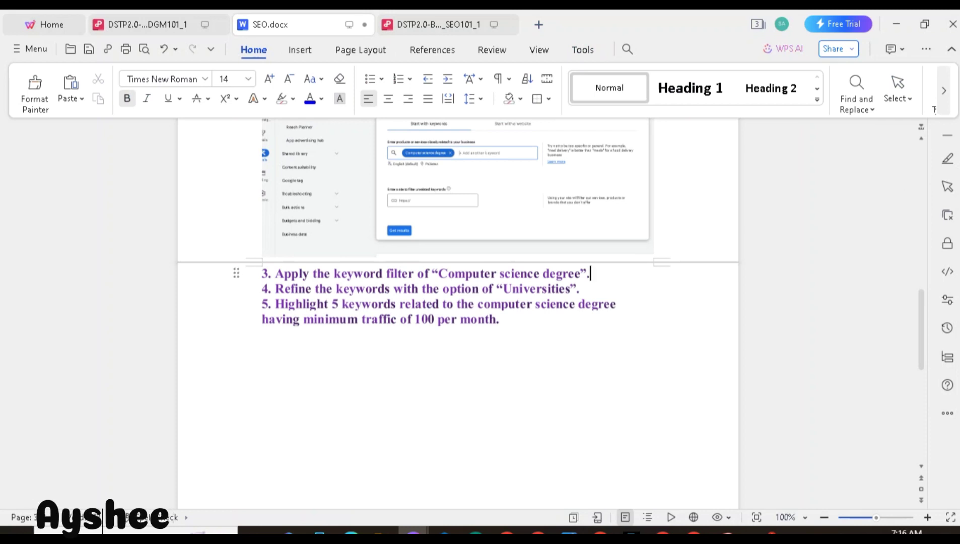
key(Return)
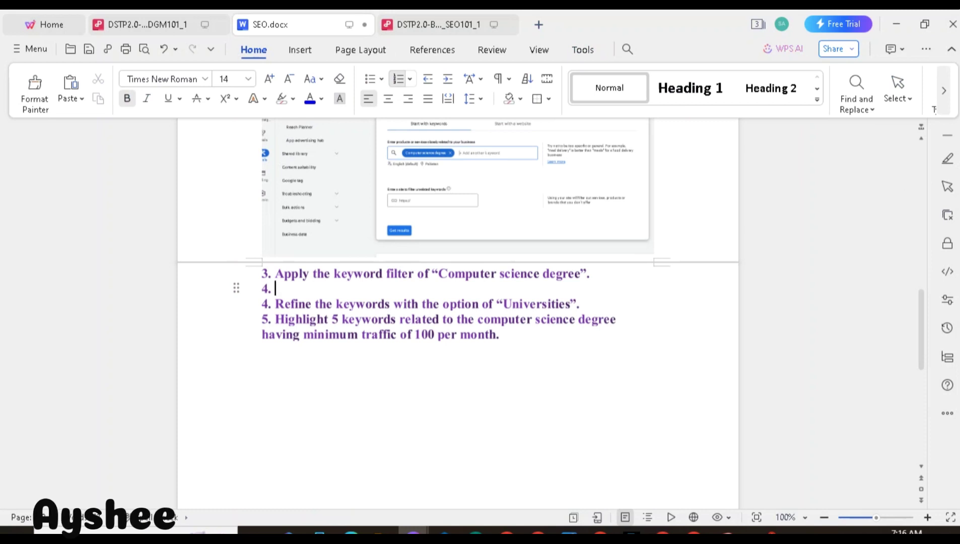
key(BackSpace)
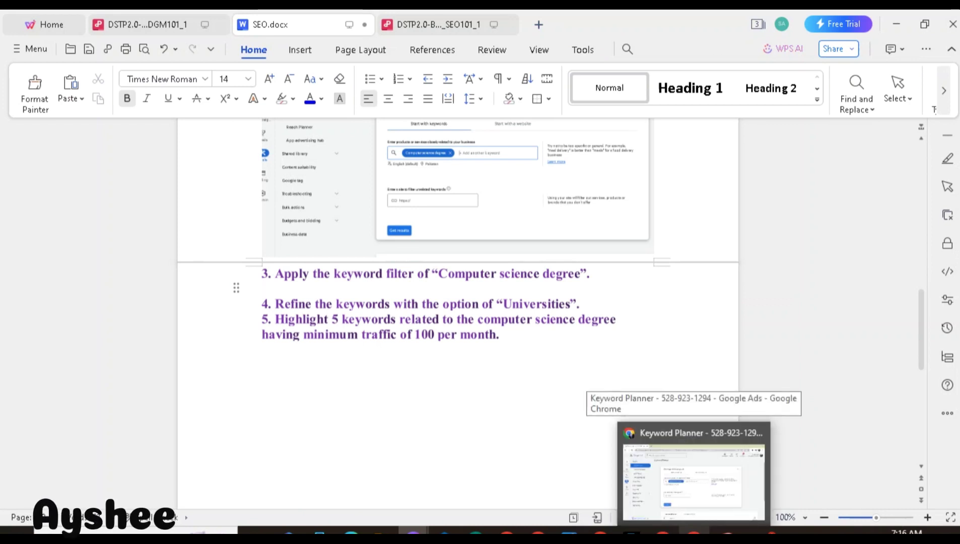
Switch to Google Ads, replace the entered keyword with "Computer science degree programs" and get the keyword ideas.
click(694, 533)
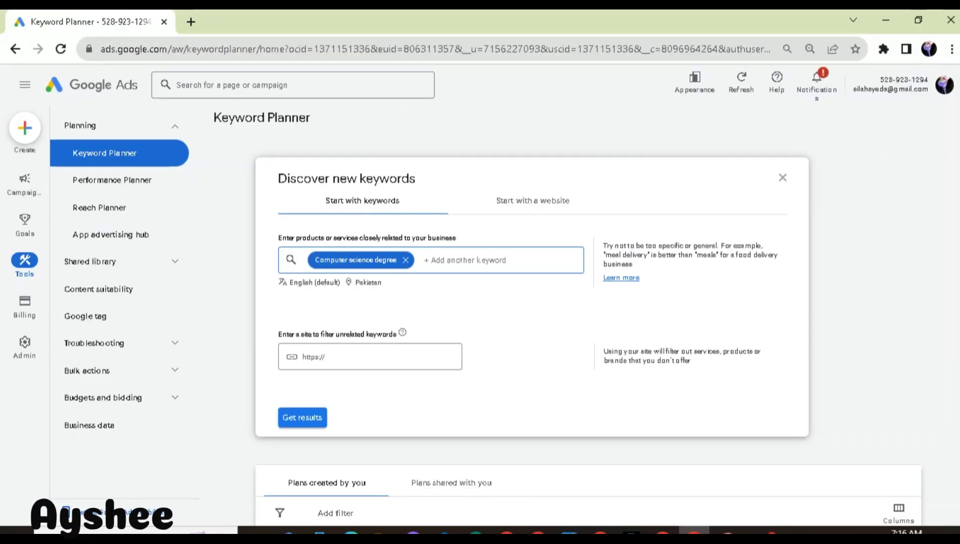
key(BackSpace)
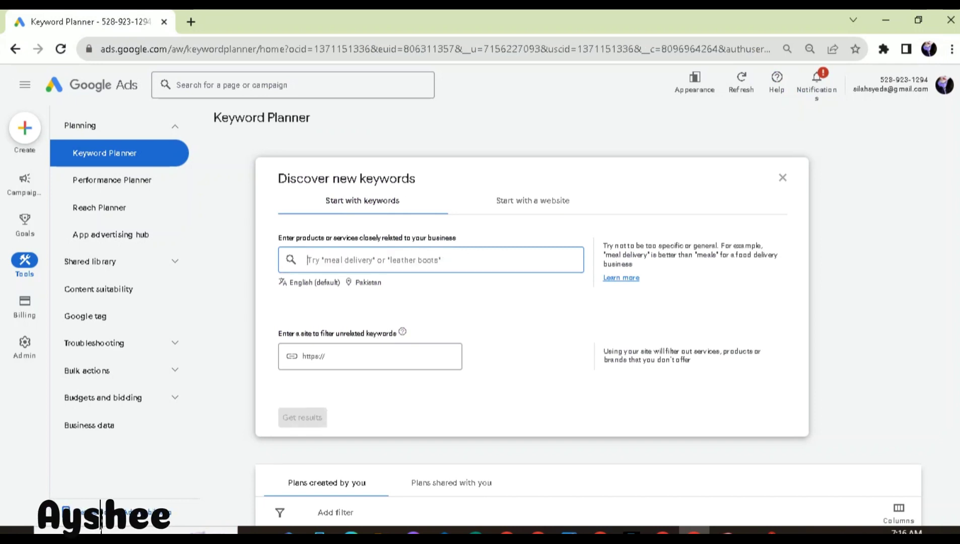
text(C)
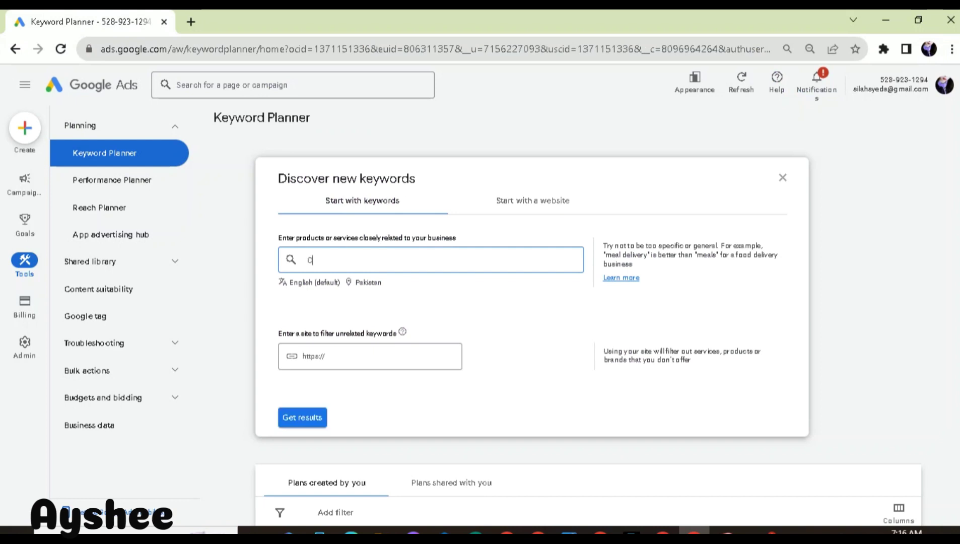
text(omputer )
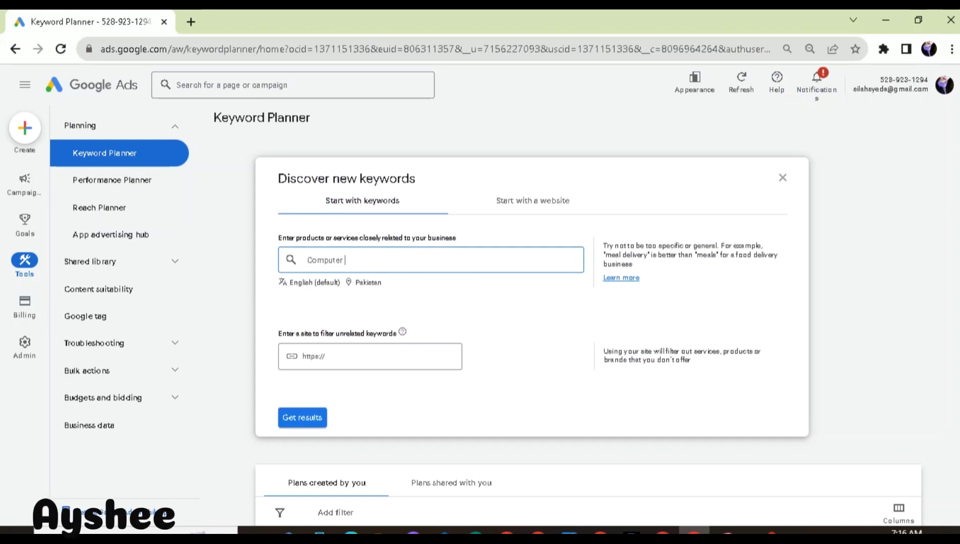
text(science)
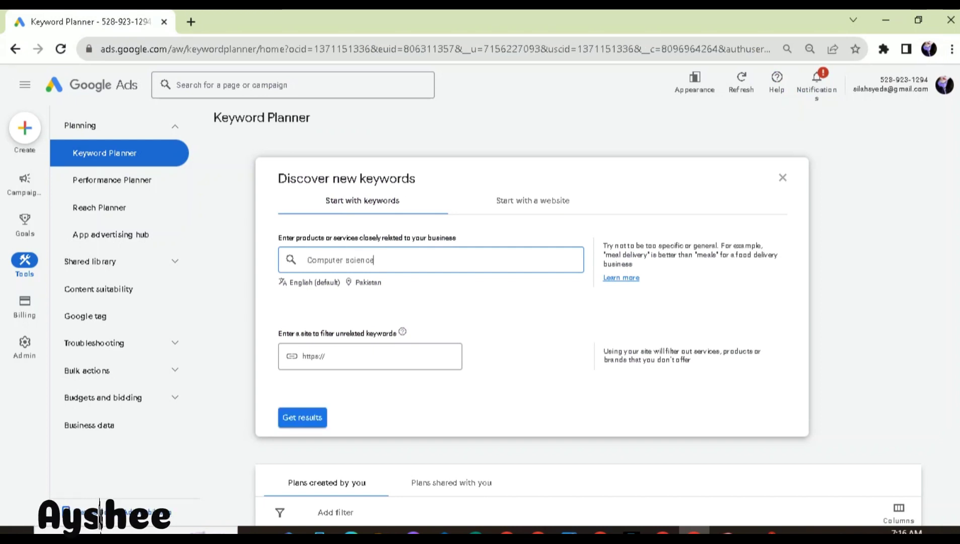
text( degree progr)
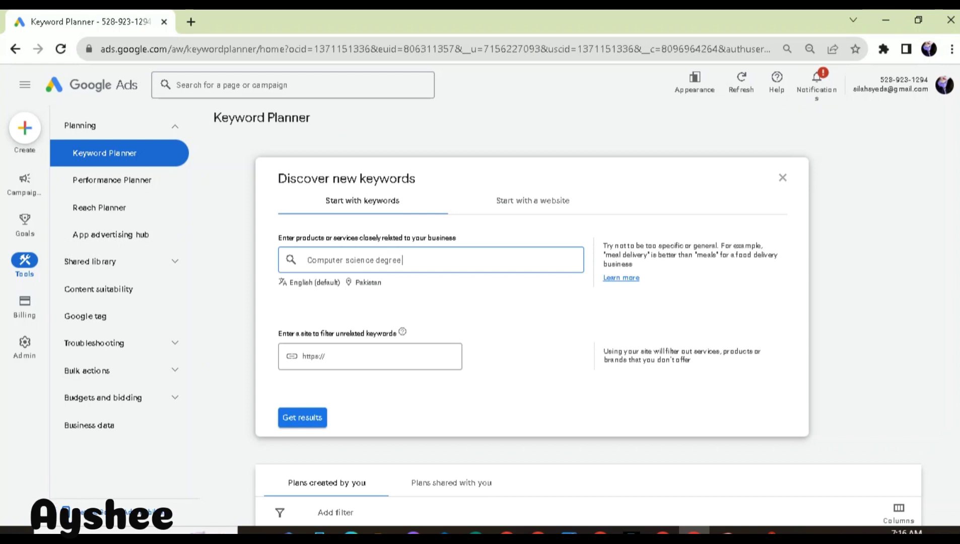
text(ams)
key(Return)
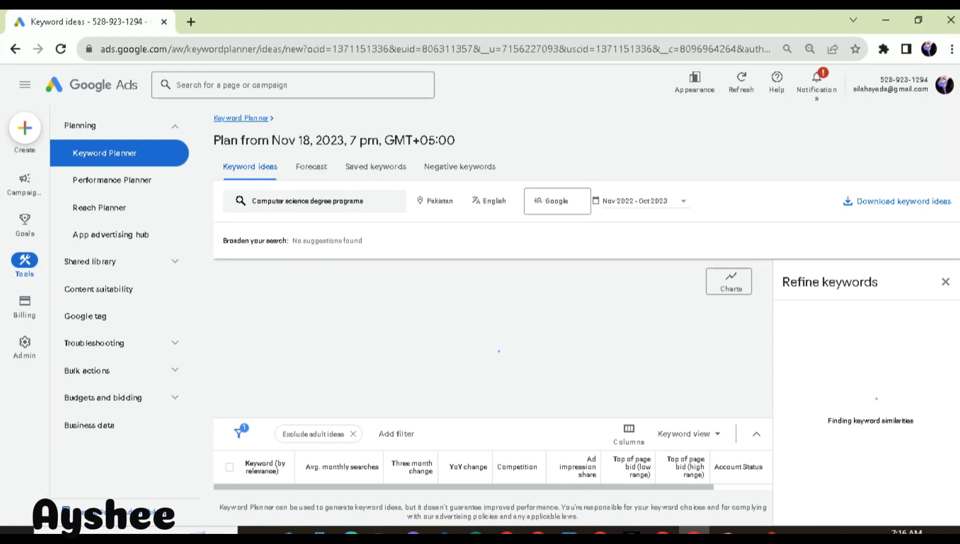
Snip the keyword ideas table with its broaden-your-search suggestions and paste it below item 3 in SEO.docx.
mouse_move(728, 532)
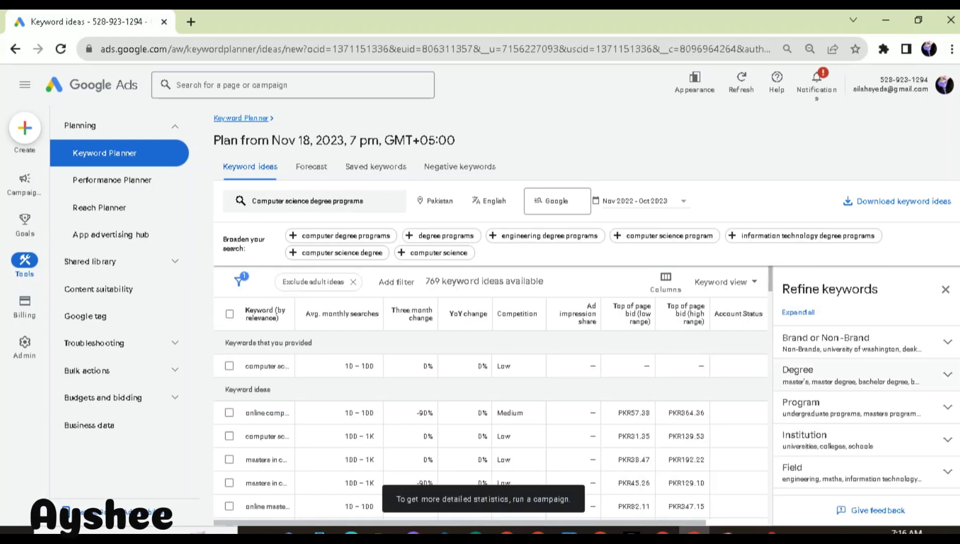
click(727, 531)
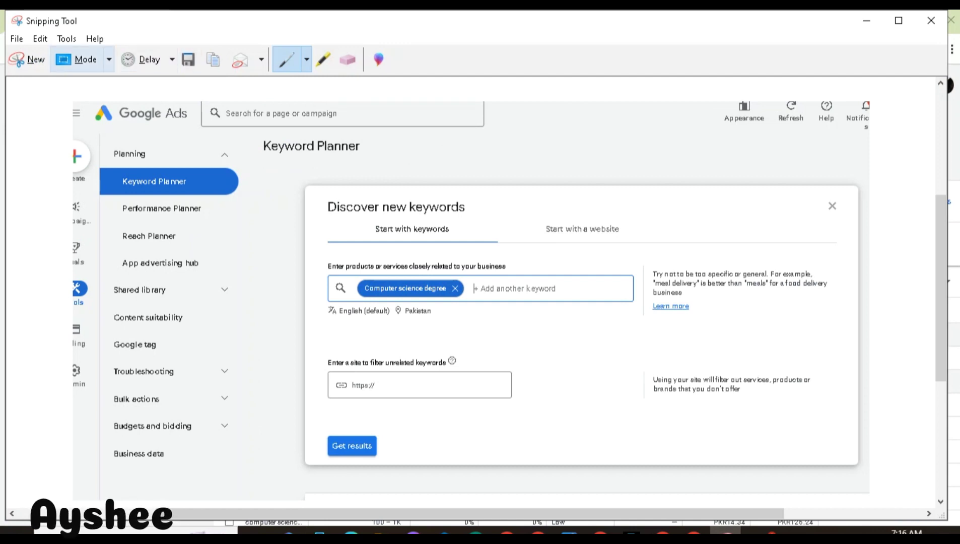
click(28, 59)
drag(214, 222, 440, 378)
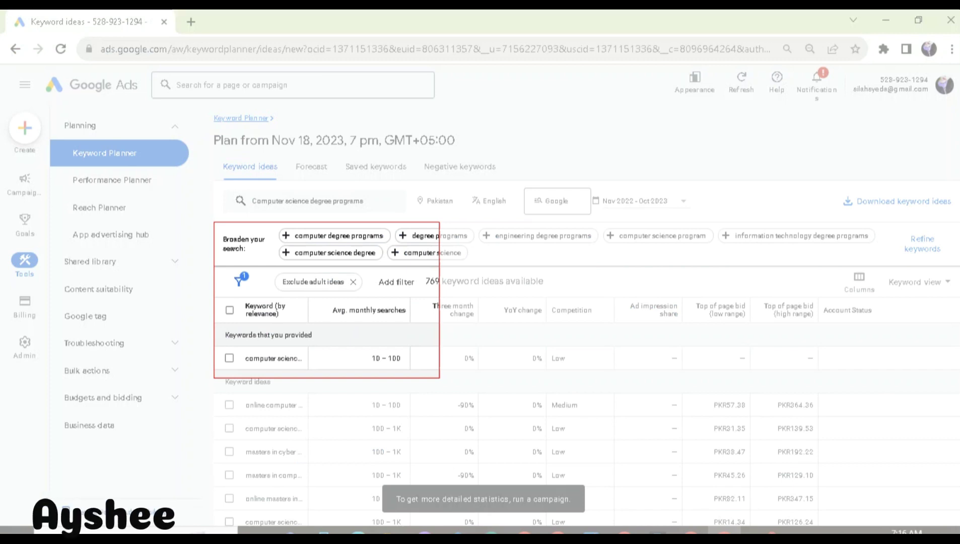
drag(439, 378, 956, 522)
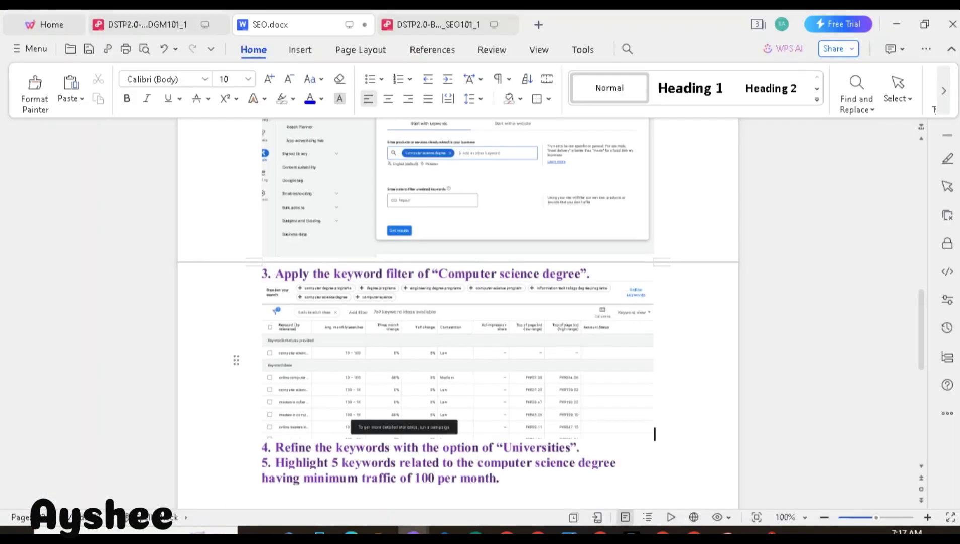
click(655, 434)
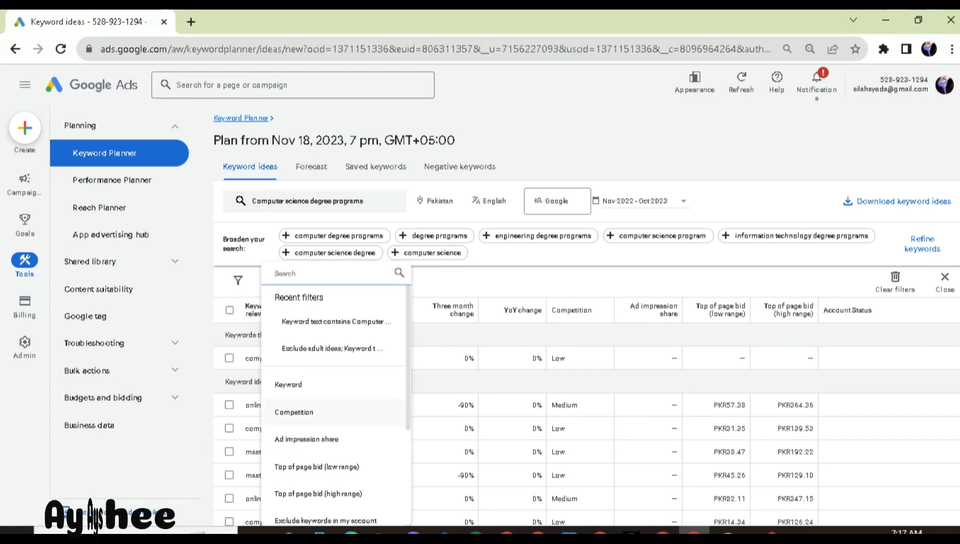
Dismiss the Competition filter and set up a Keyword filter that contains "computer science degree" for the keyword ideas.
click(294, 412)
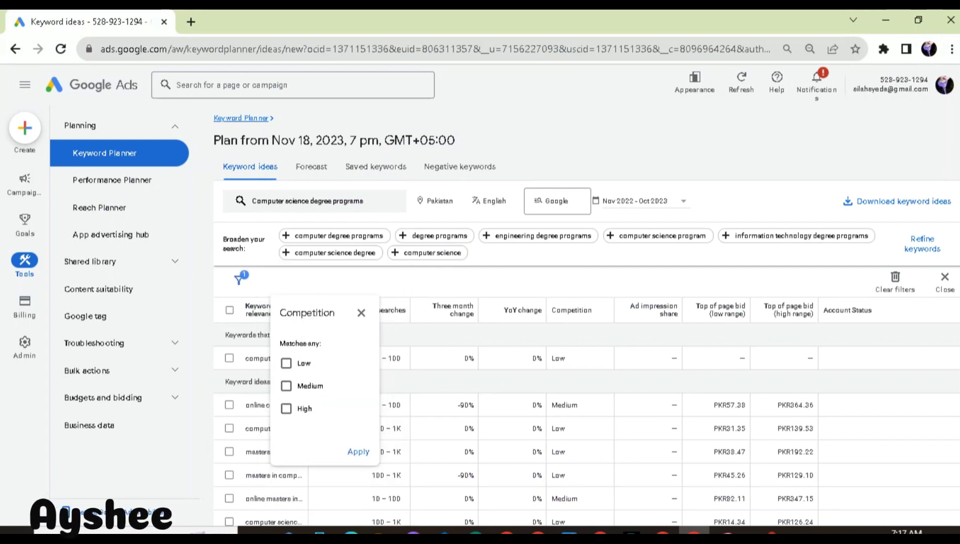
click(359, 311)
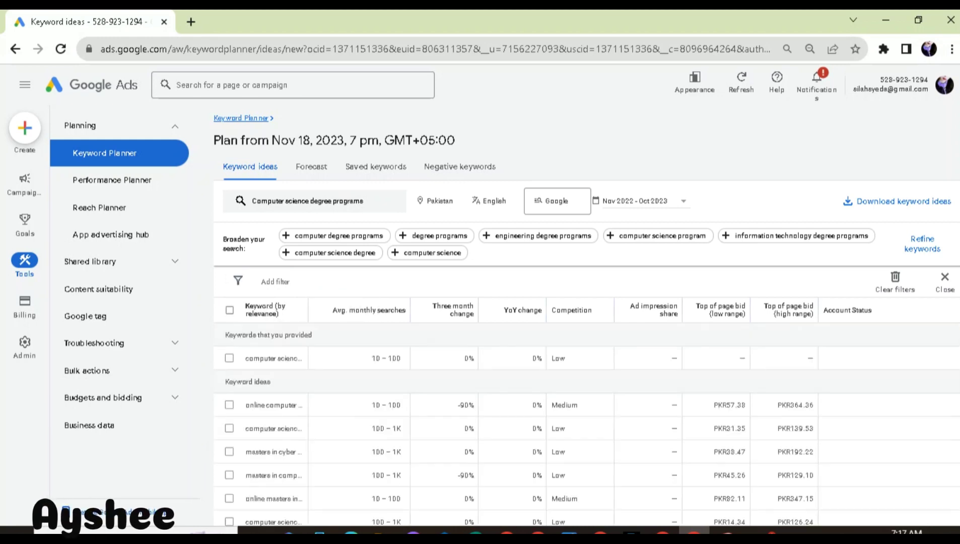
click(276, 282)
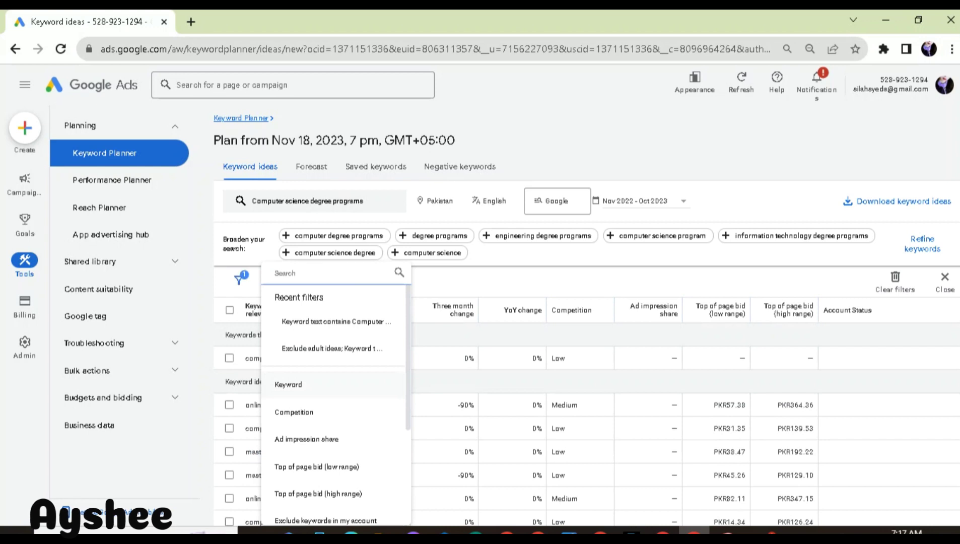
click(289, 385)
click(312, 388)
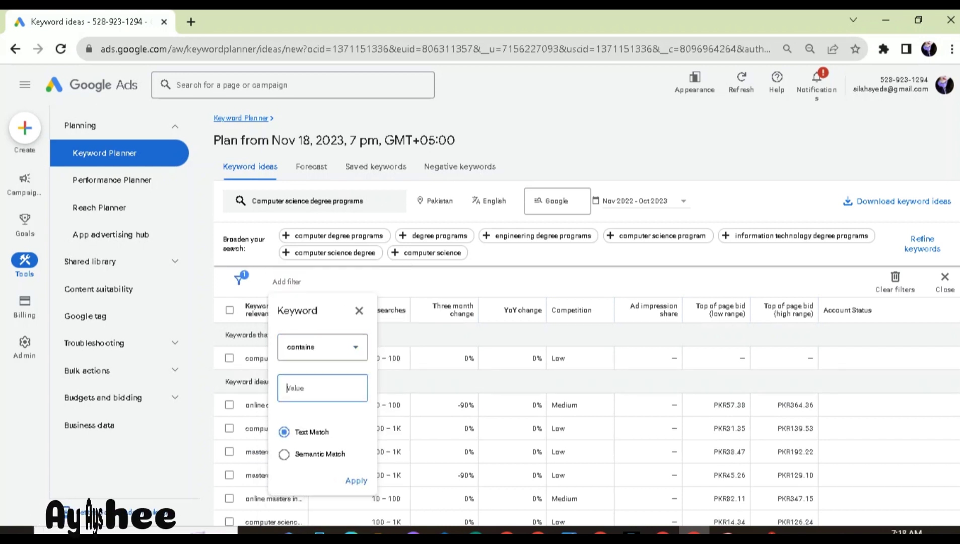
text(computer science degree)
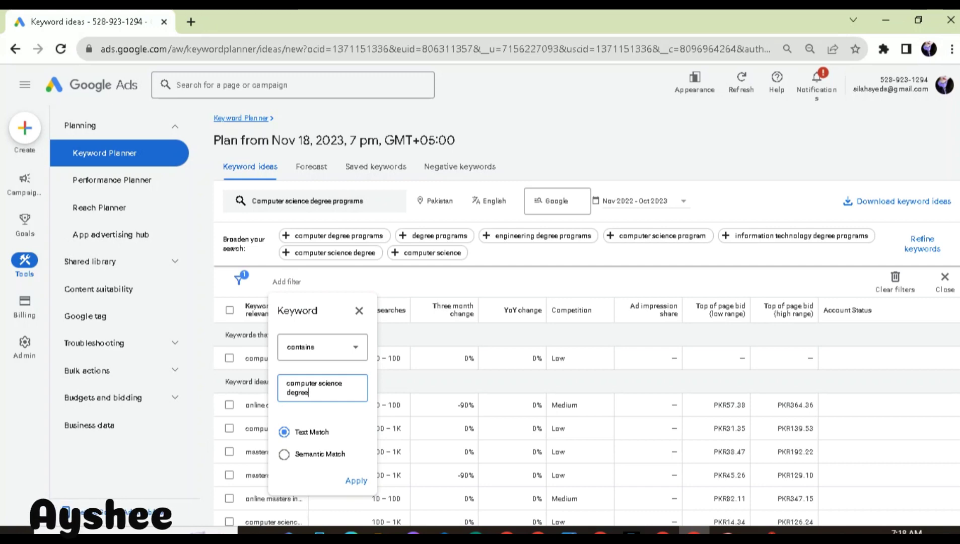
Snip the Keyword filter settings over the results table and paste the image below item 3 in SEO.docx, leaving a blank line above it.
click(726, 531)
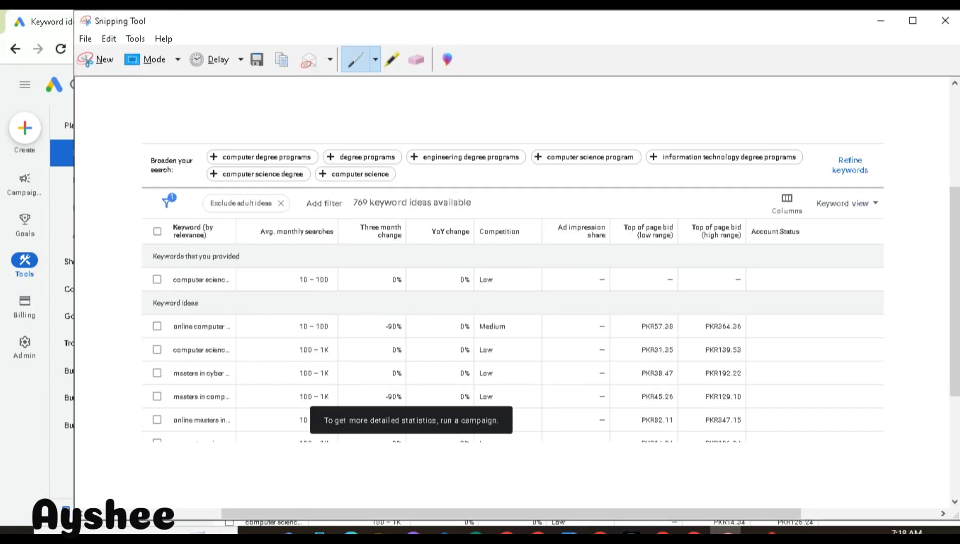
click(97, 59)
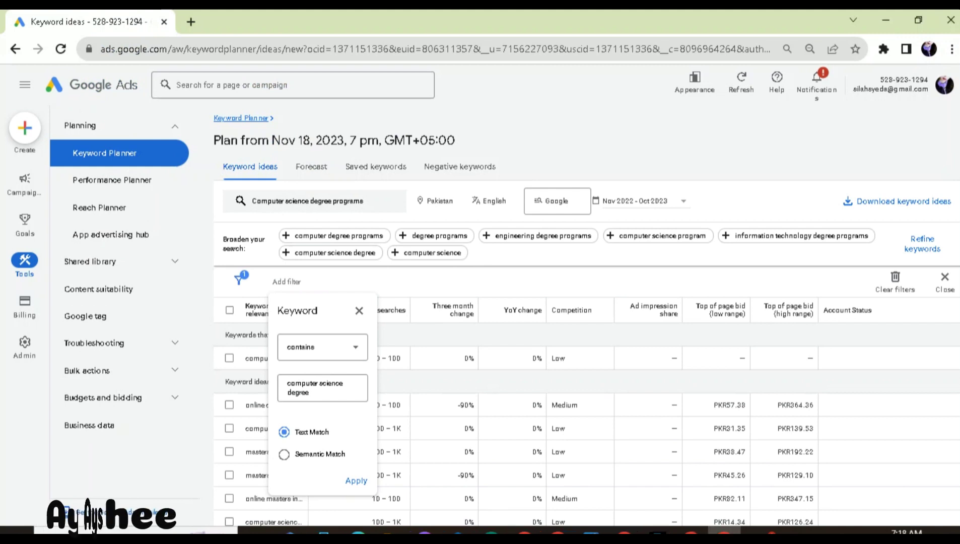
drag(111, 214, 846, 523)
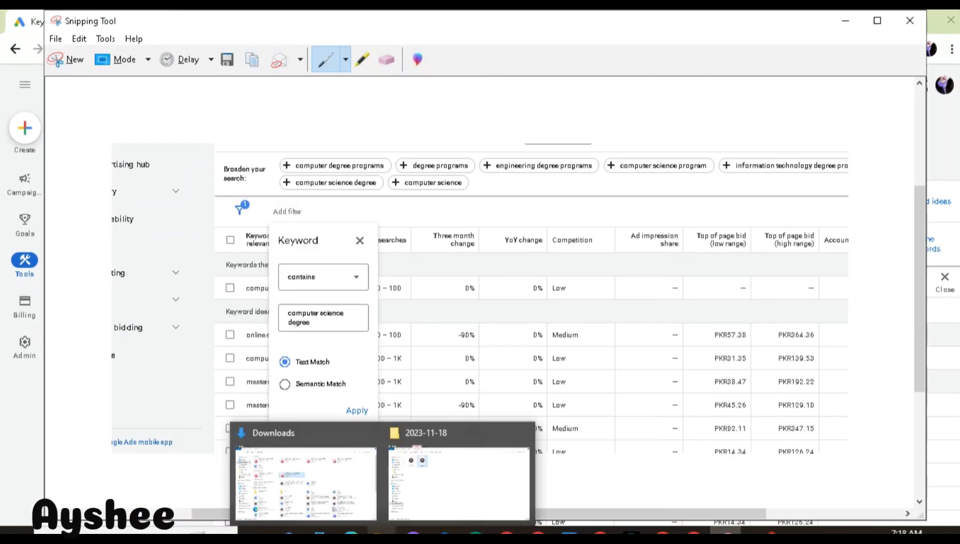
mouse_move(413, 533)
click(413, 481)
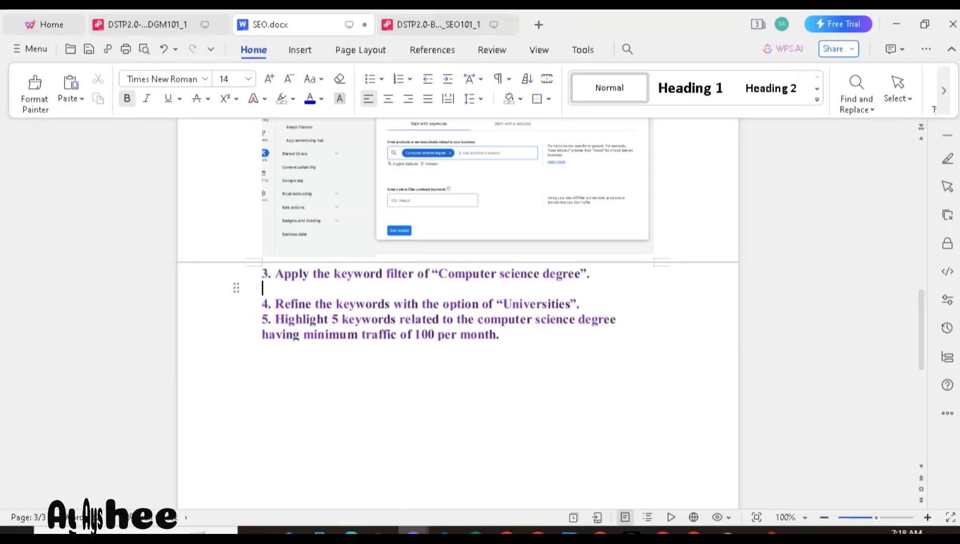
key(Return)
key(ctrl+v)
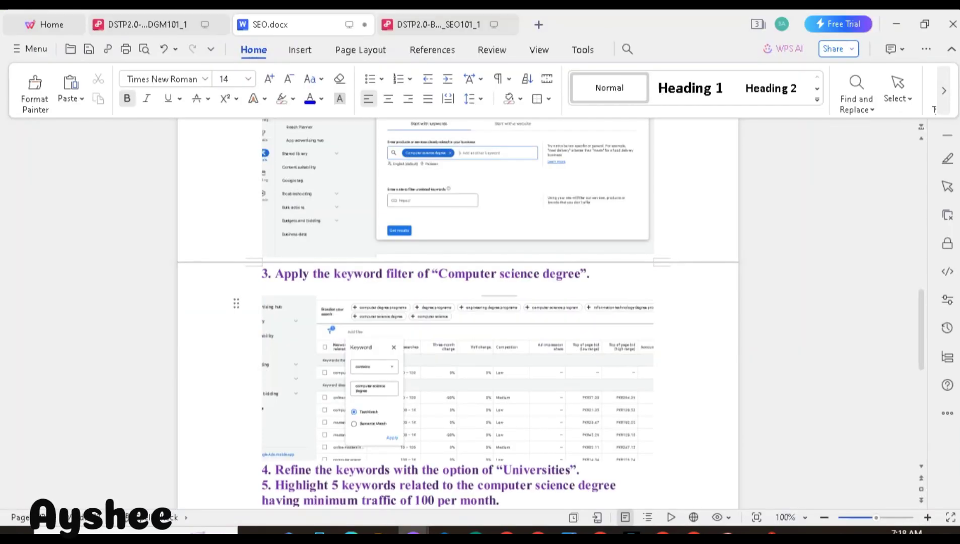
Insert a blank line between the pasted Keyword filter screenshot and item 4 in SEO.docx.
key(Return)
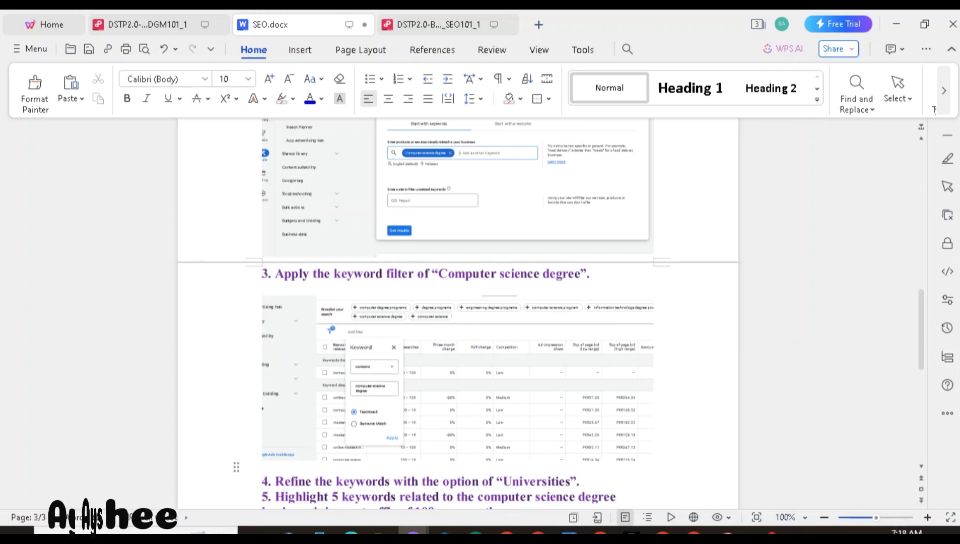
drag(921, 329, 921, 331)
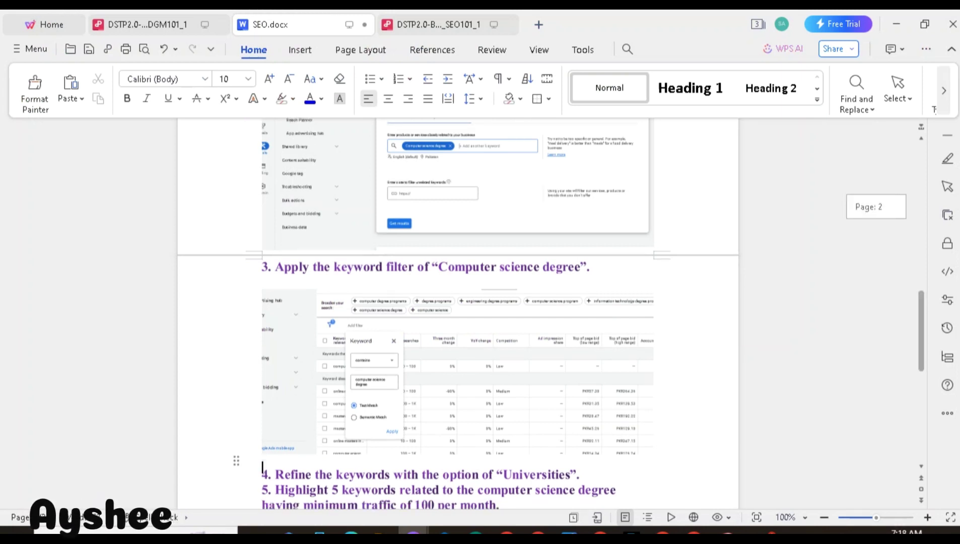
scroll(458, 313, down, 1)
scroll(458, 313, up, 4)
scroll(458, 313, down, 2)
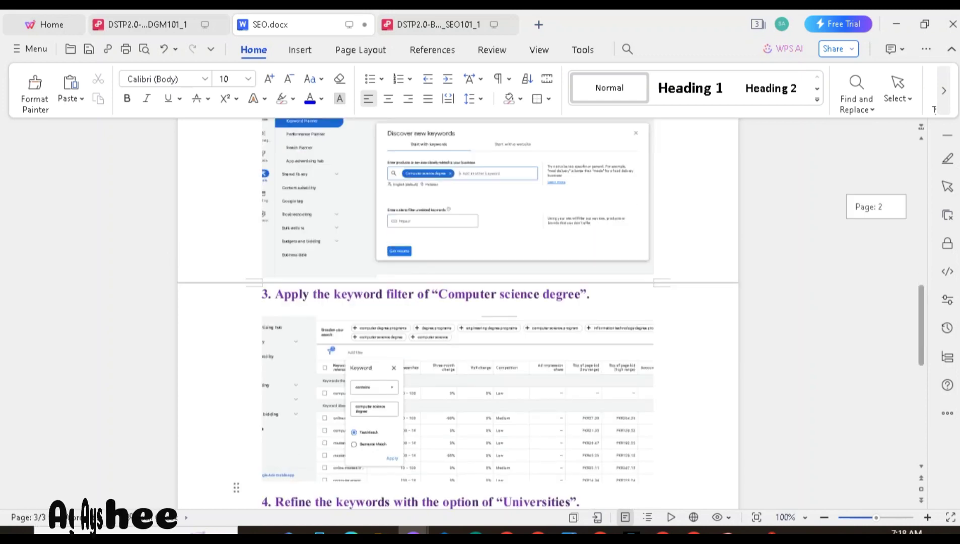
scroll(458, 313, down, 1)
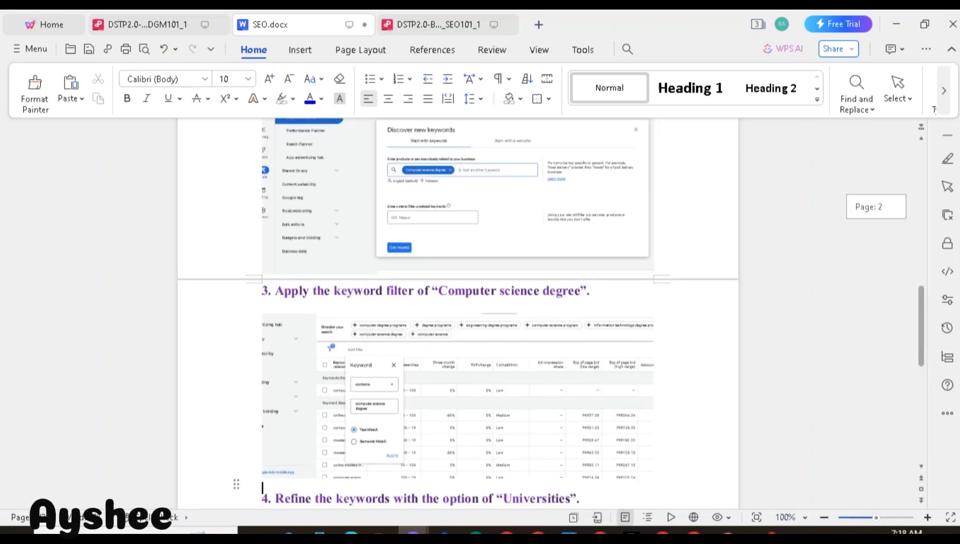
Add several blank lines below item 5 at the end of the document.
text(5. Highlight 5 keywords related to the computer science degree having minimum traffic of 100 per month.)
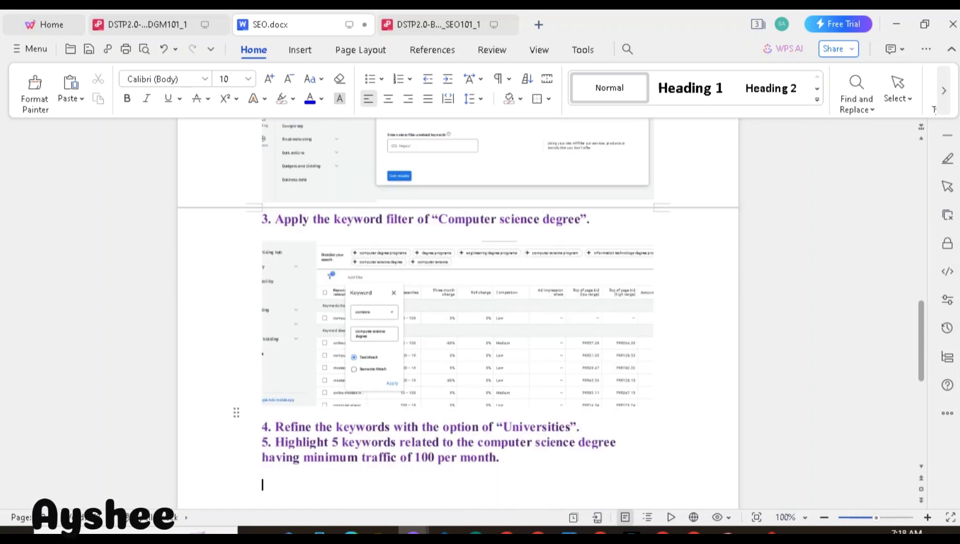
key(Return)
key(Return)
key(Return)
key(Return)
key(Return)
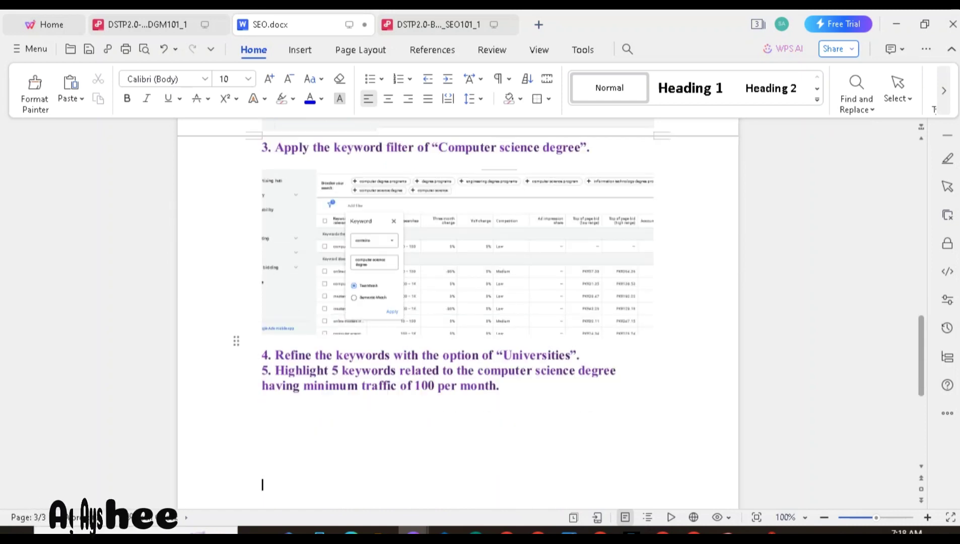
scroll(458, 314, down, 3)
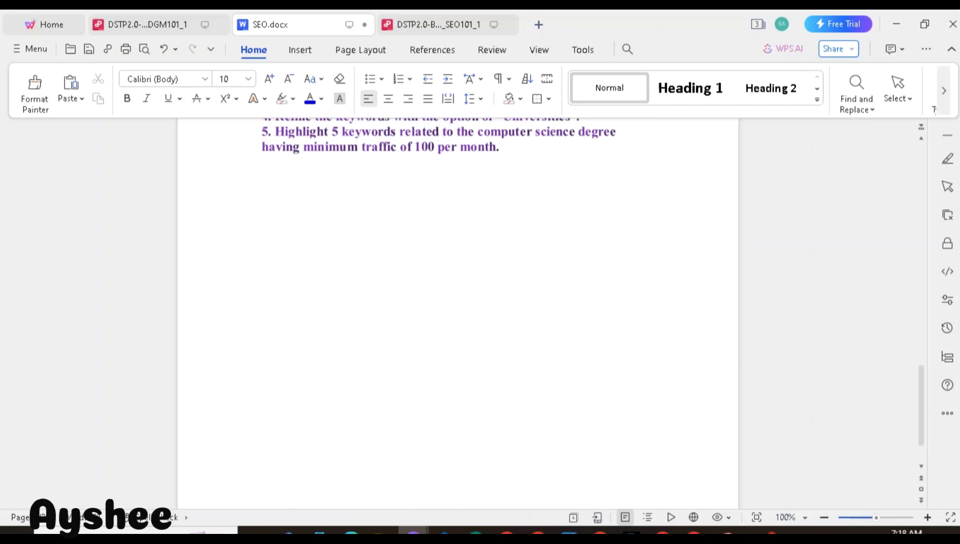
Insert an empty line without a list number between item 4 and item 5.
scroll(458, 312, up, 8)
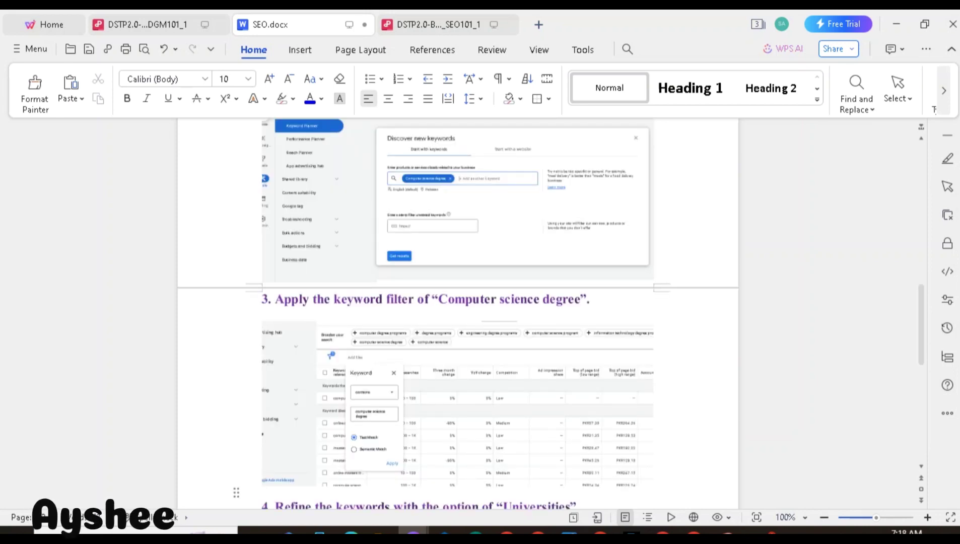
drag(922, 325, 921, 363)
click(581, 325)
key(Return)
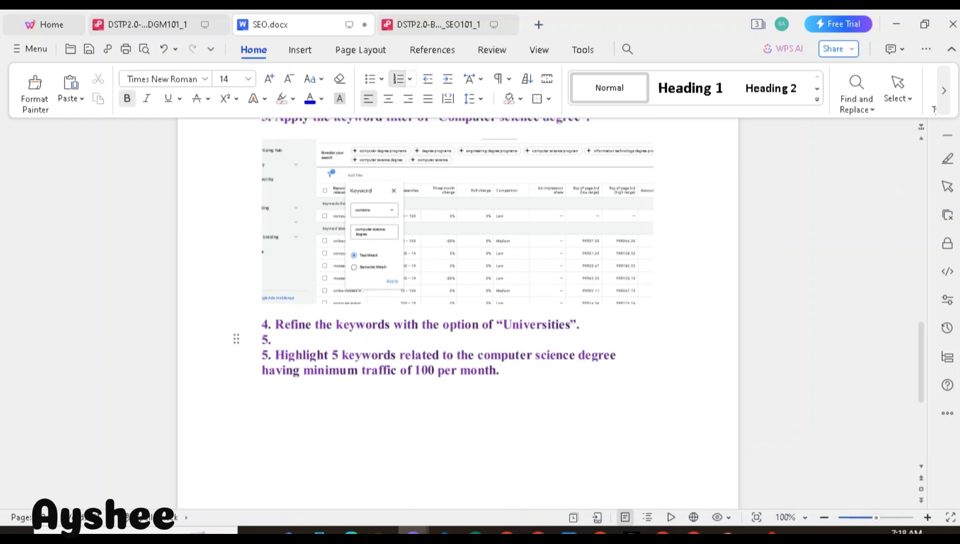
key(BackSpace)
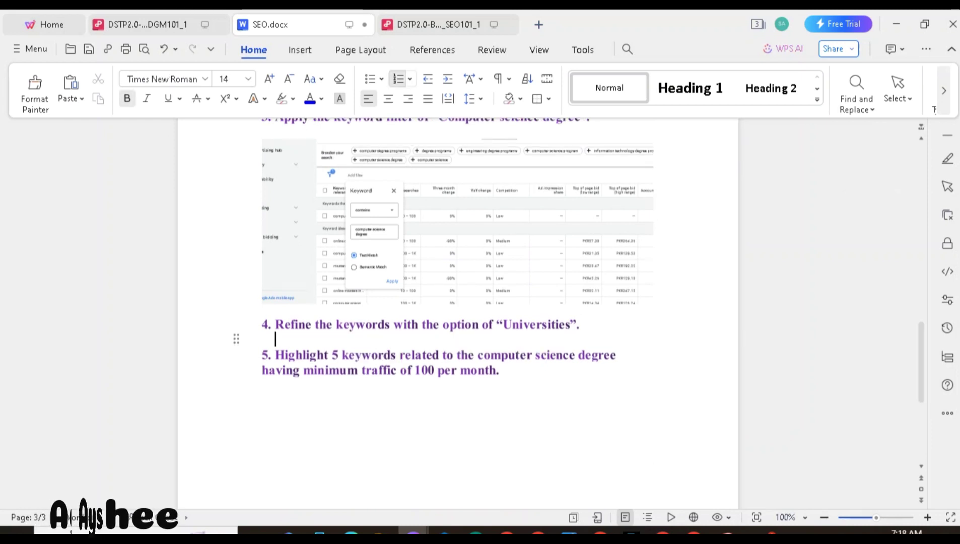
Switch to Google Ads, apply the Keyword filter and refine the Institution keywords to universities only, excluding colleges and schools.
click(695, 530)
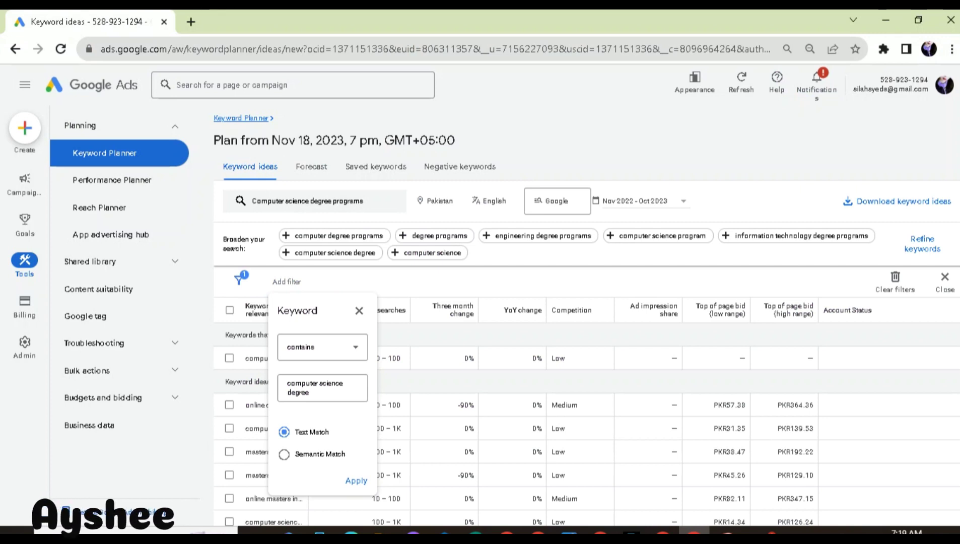
click(356, 481)
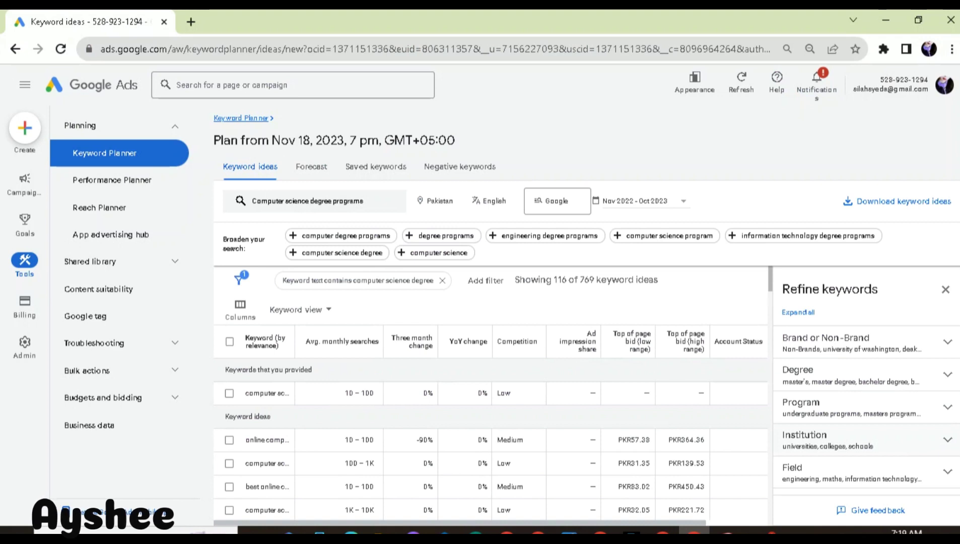
click(947, 440)
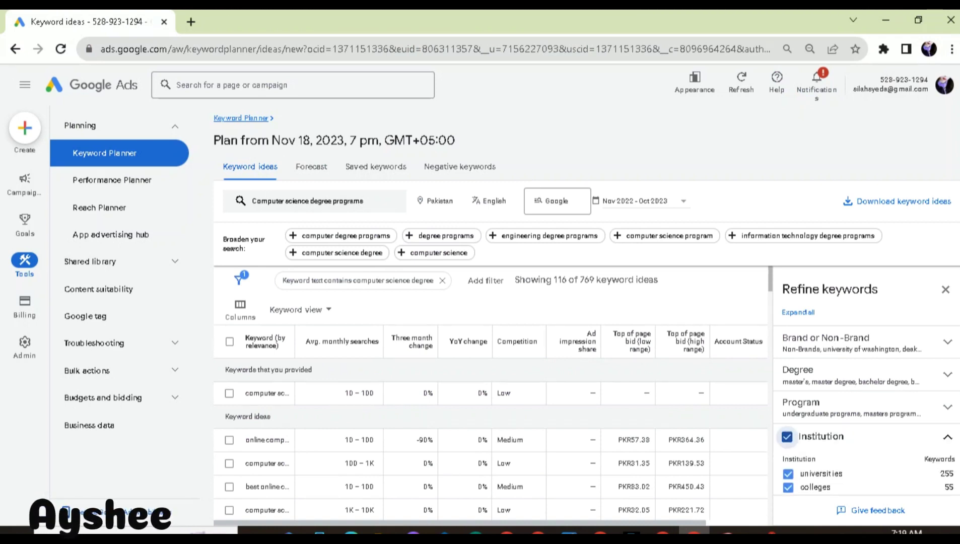
scroll(867, 412, down, 1)
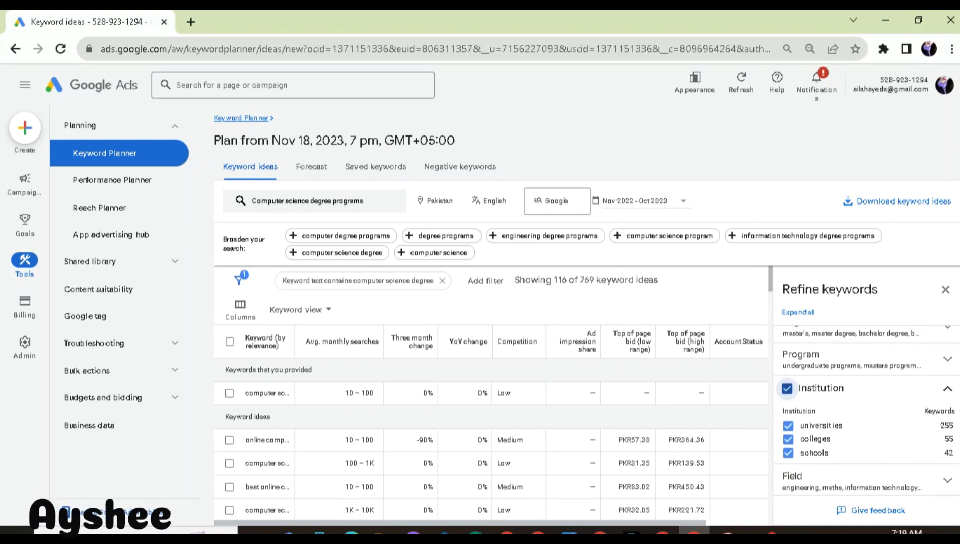
click(789, 439)
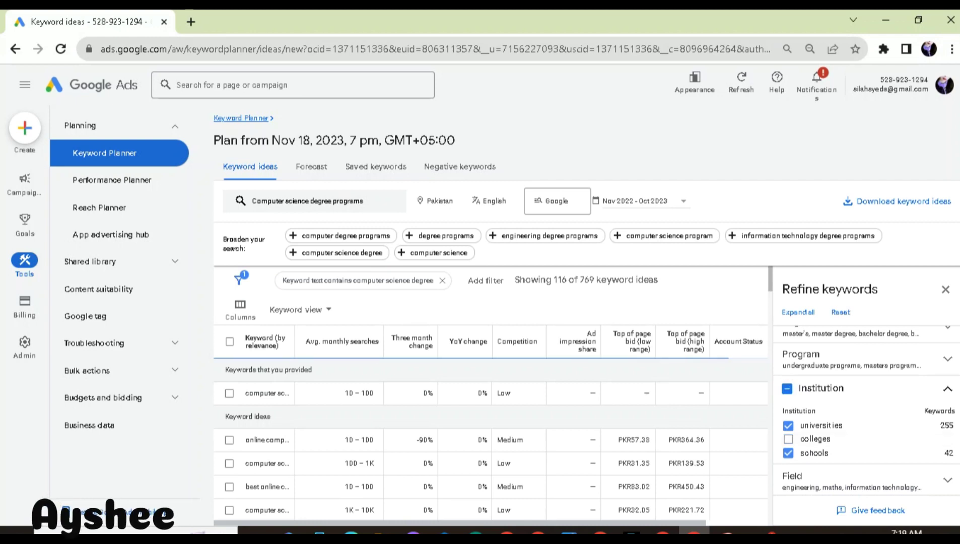
click(789, 453)
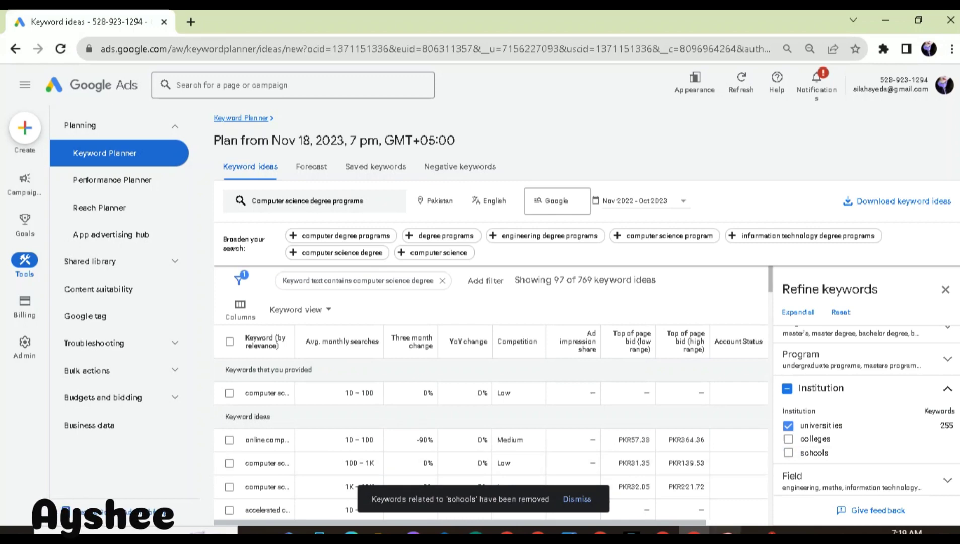
Snip the filtered keyword ideas together with the Refine keywords options and paste the image below item 4 in SEO.docx.
click(726, 531)
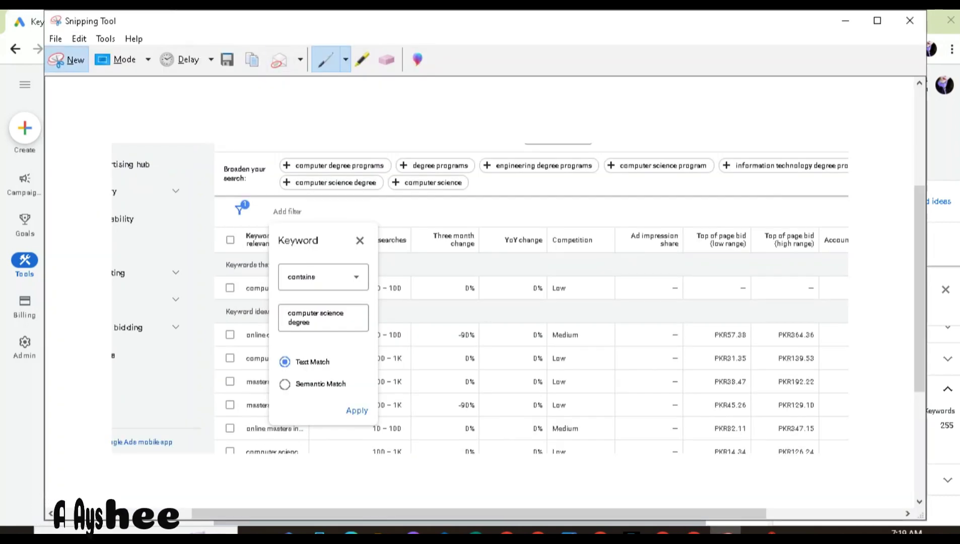
click(66, 60)
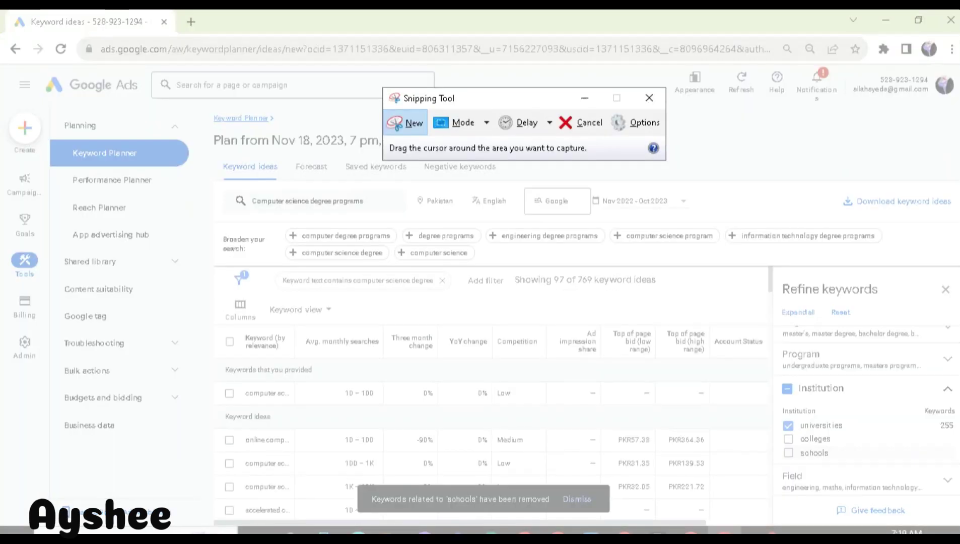
drag(73, 204, 959, 524)
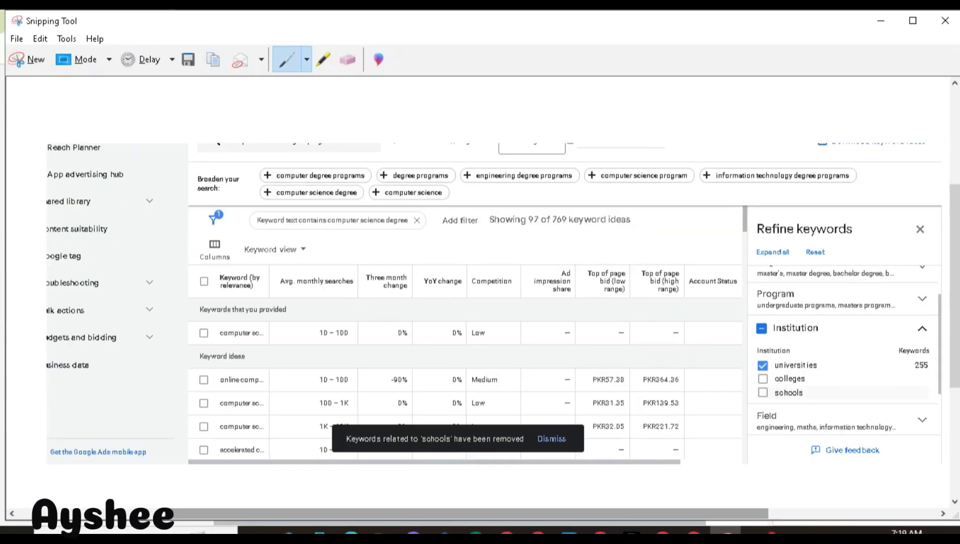
mouse_move(413, 532)
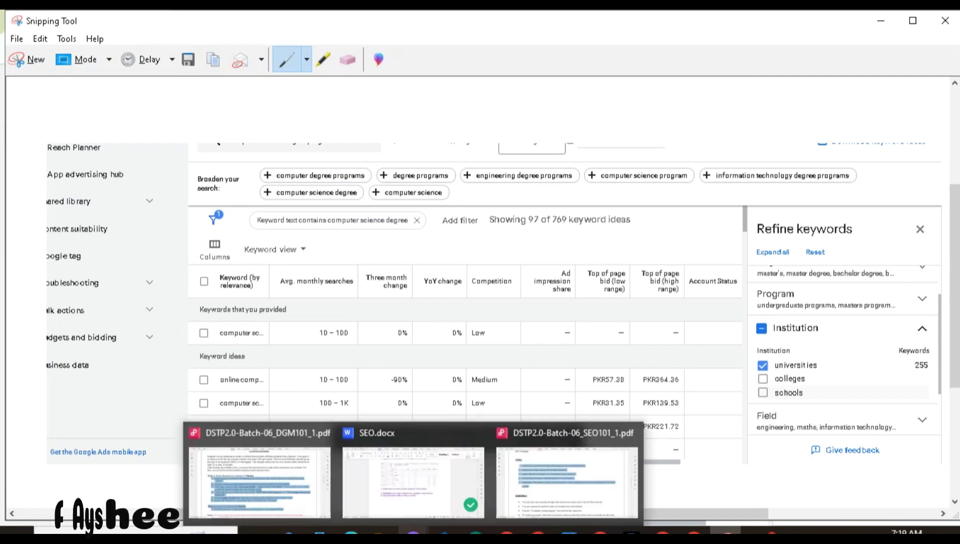
click(413, 476)
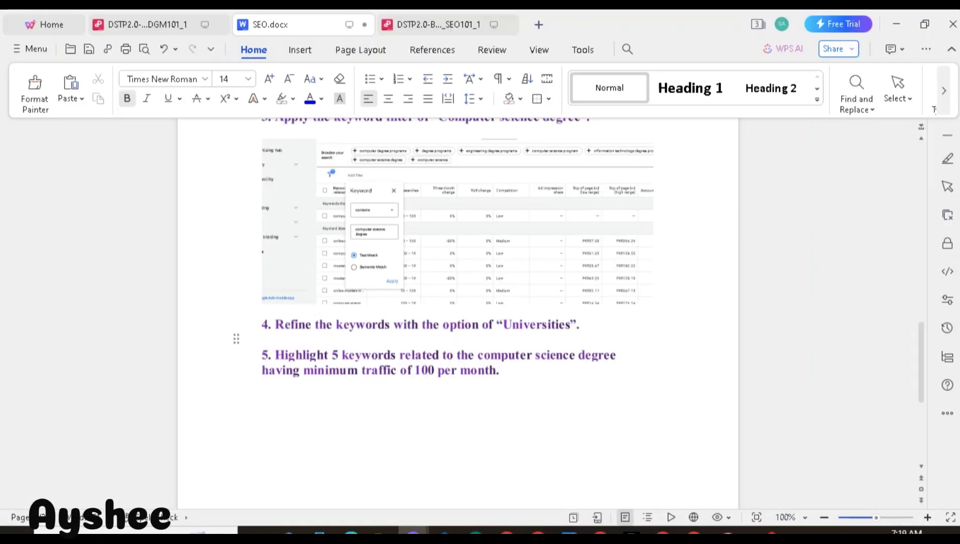
key(ctrl+v)
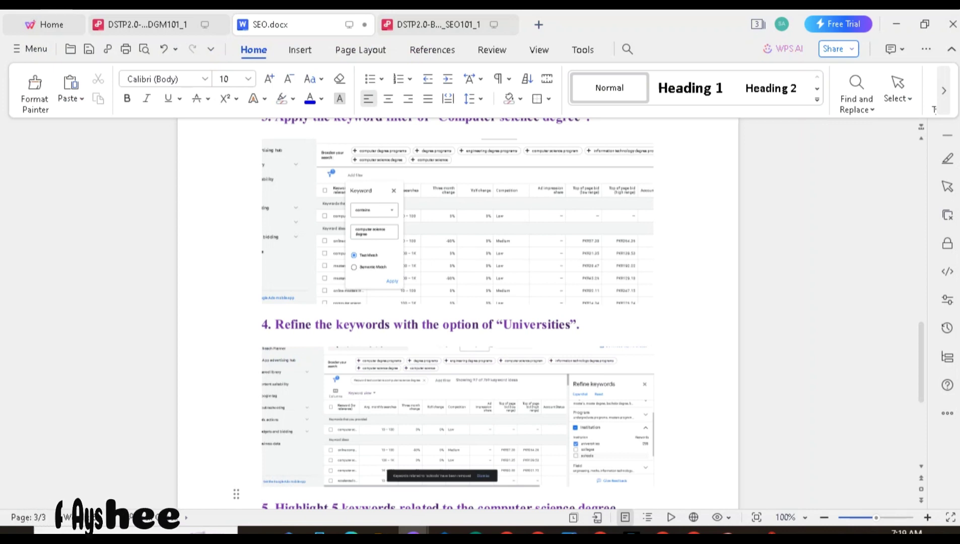
scroll(458, 313, down, 5)
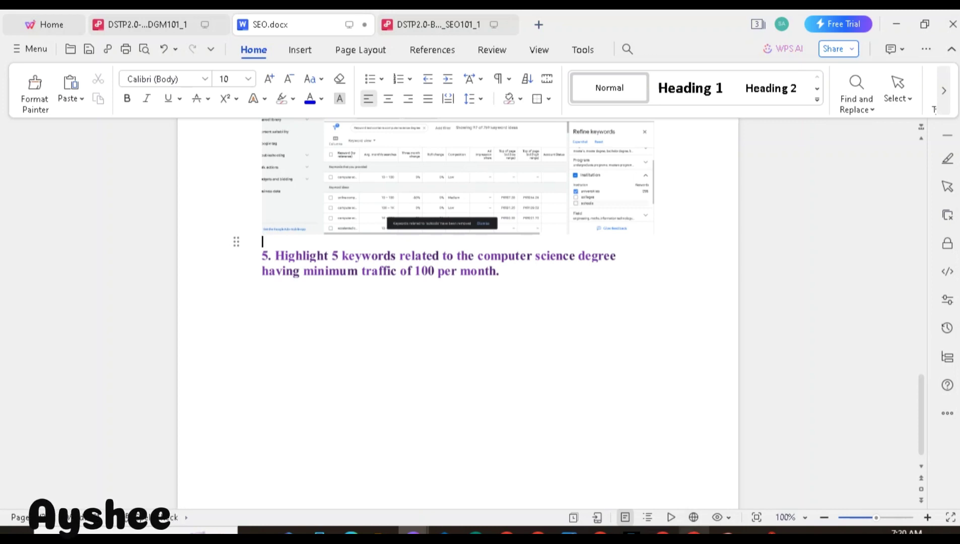
Switch to Google Ads, close the keyword refinement options and add a Competition filter set to Low.
mouse_move(694, 533)
click(694, 479)
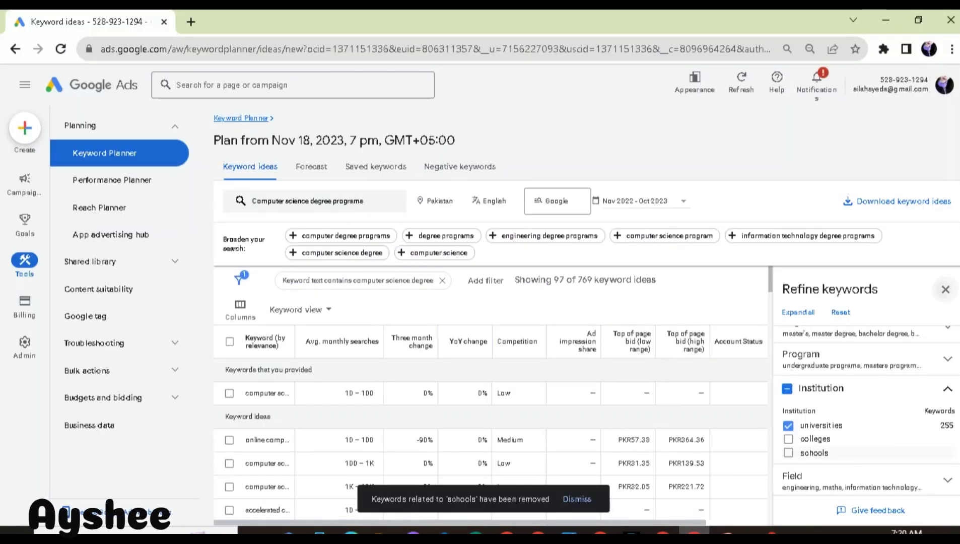
click(946, 289)
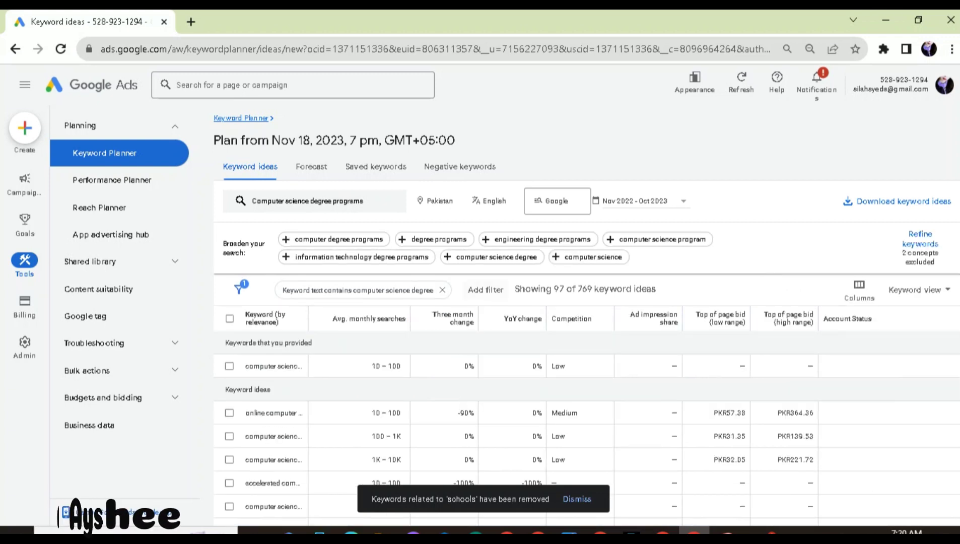
click(486, 290)
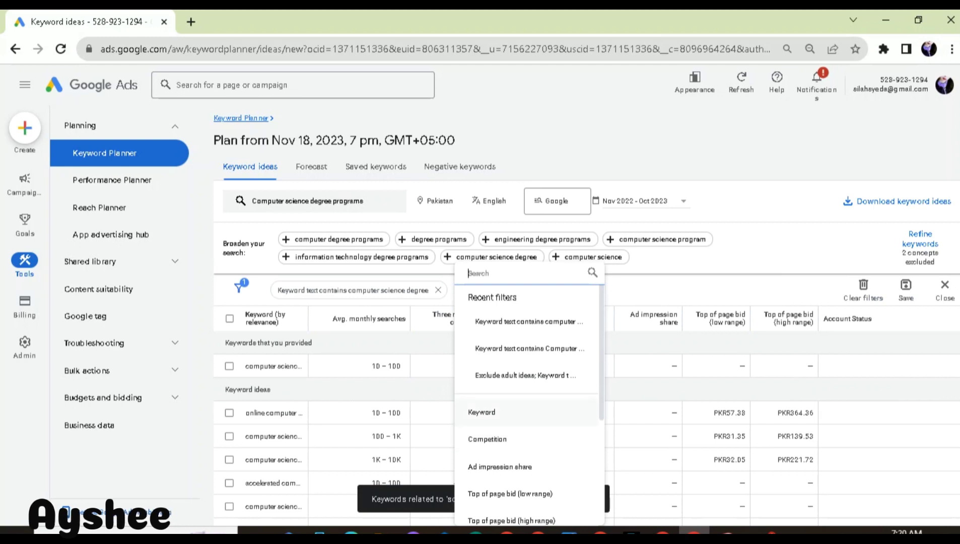
click(488, 439)
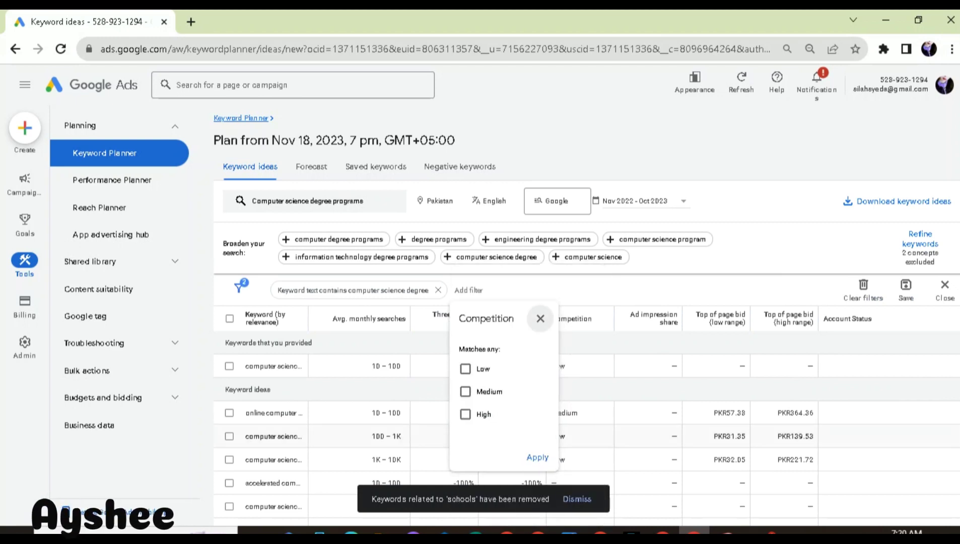
click(465, 369)
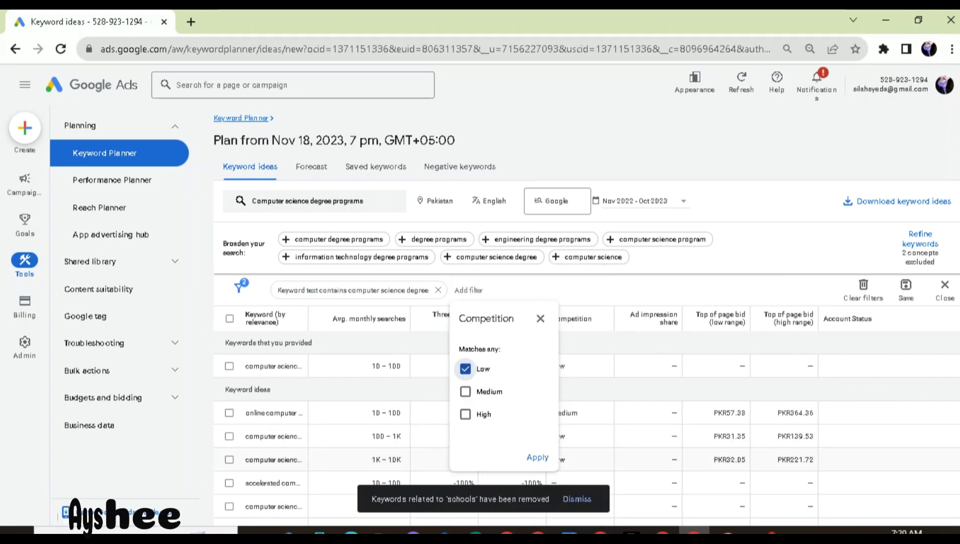
click(538, 457)
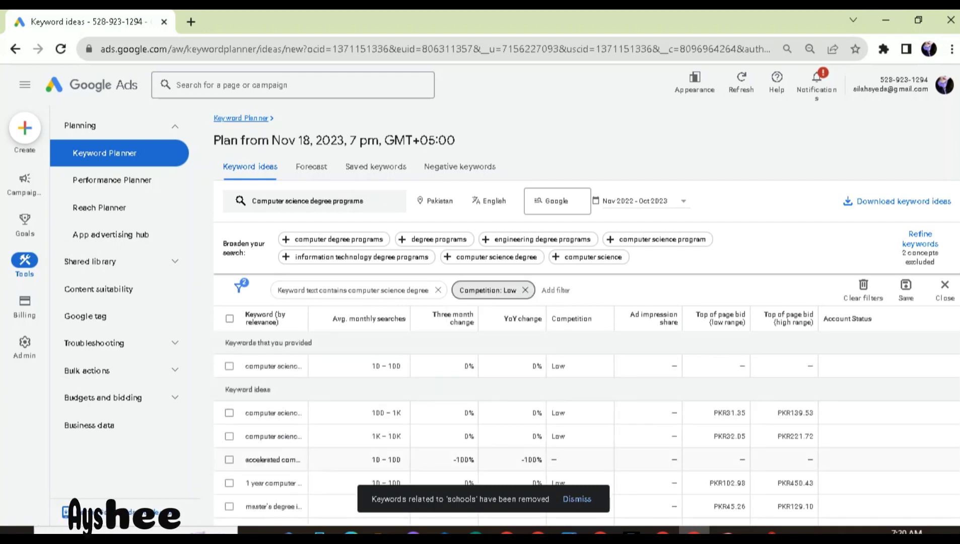
Capture a new snip of the keyword ideas table filtered by computer science degree and Competition: Low.
click(726, 530)
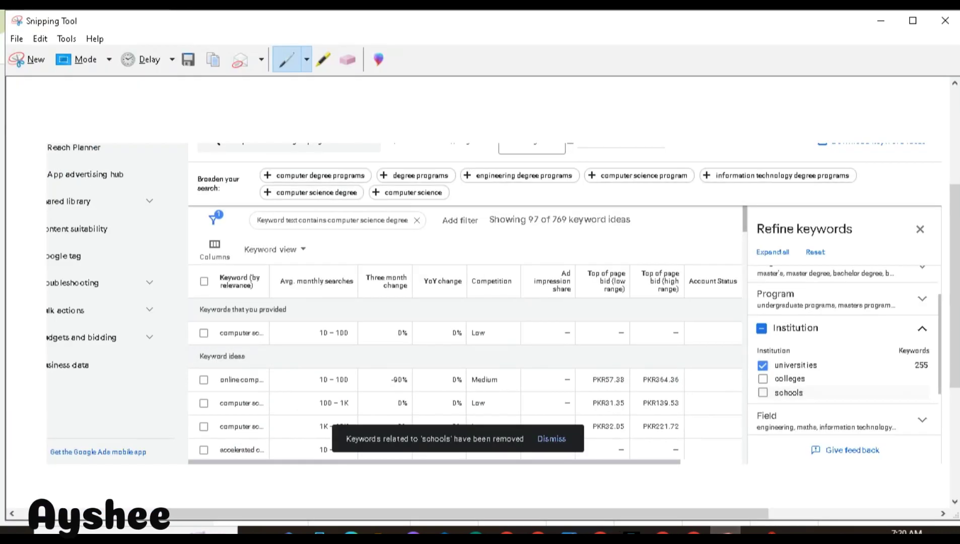
click(27, 60)
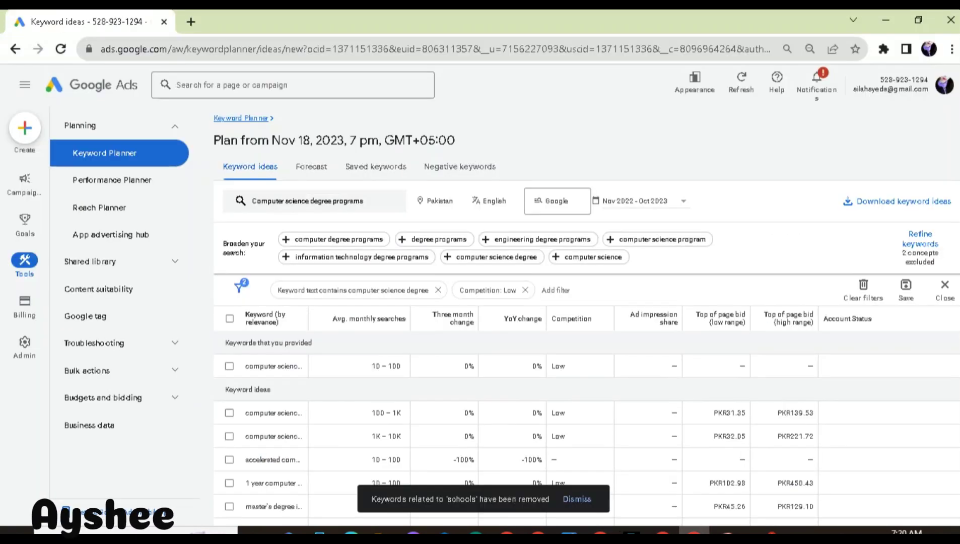
click(407, 122)
drag(66, 237, 957, 526)
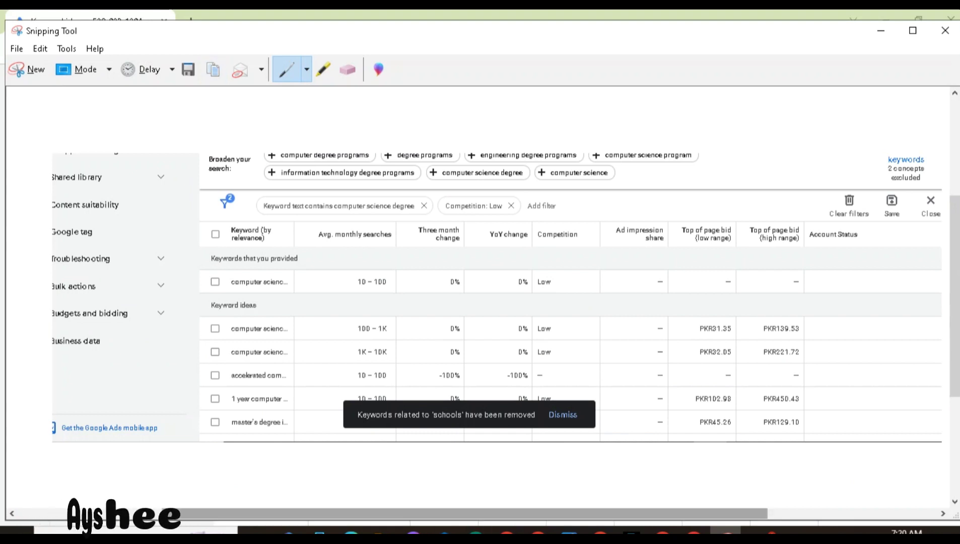
Switch to SEO.docx, paste the snip below item 5 and add an empty line under the image.
mouse_move(413, 532)
click(413, 482)
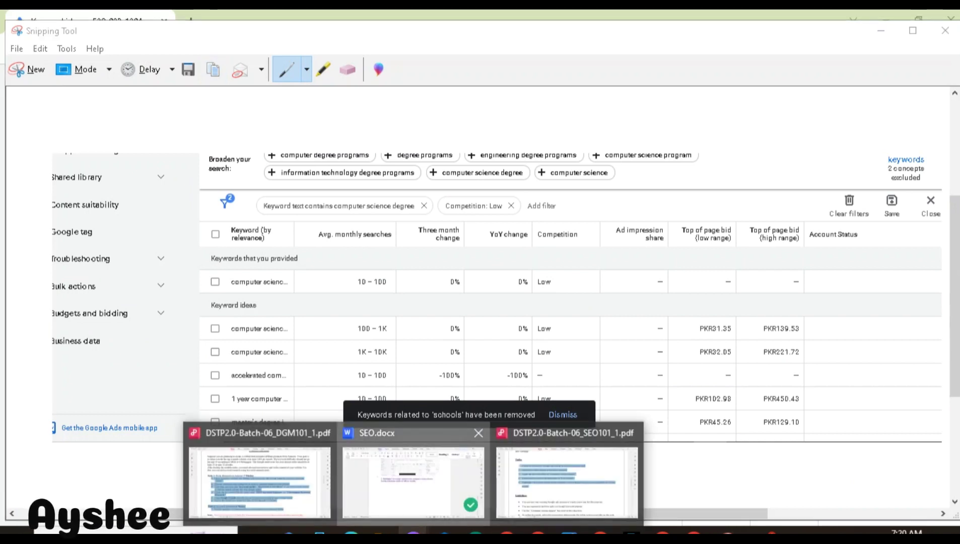
click(413, 479)
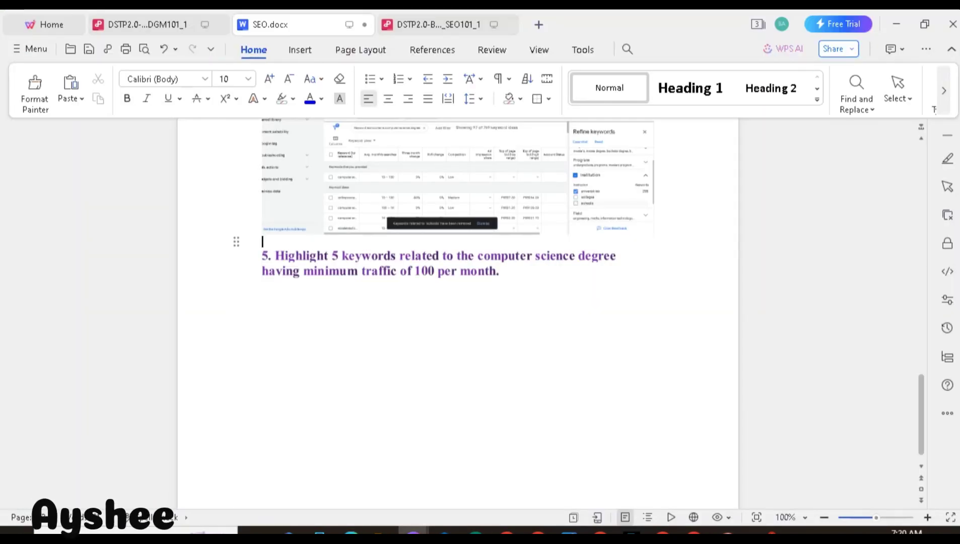
click(263, 296)
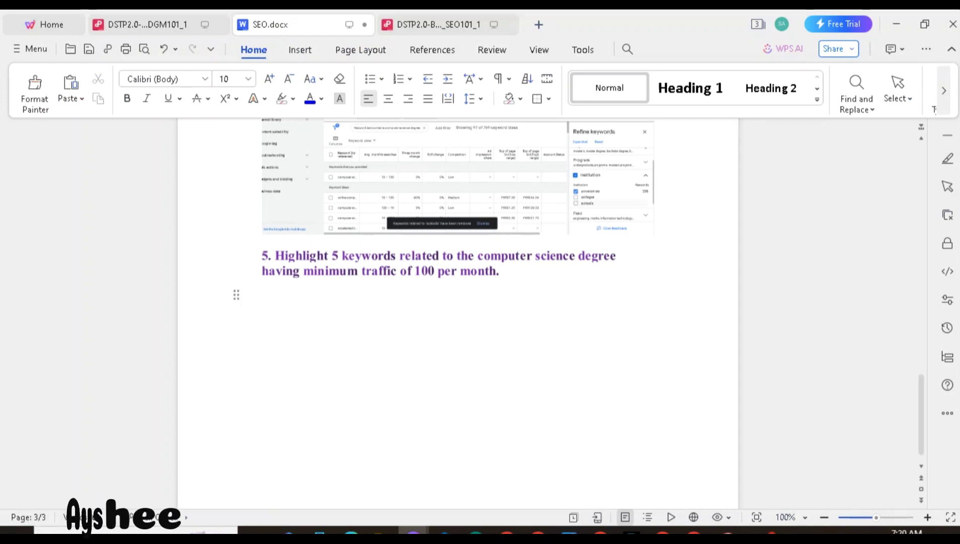
key(ctrl+v)
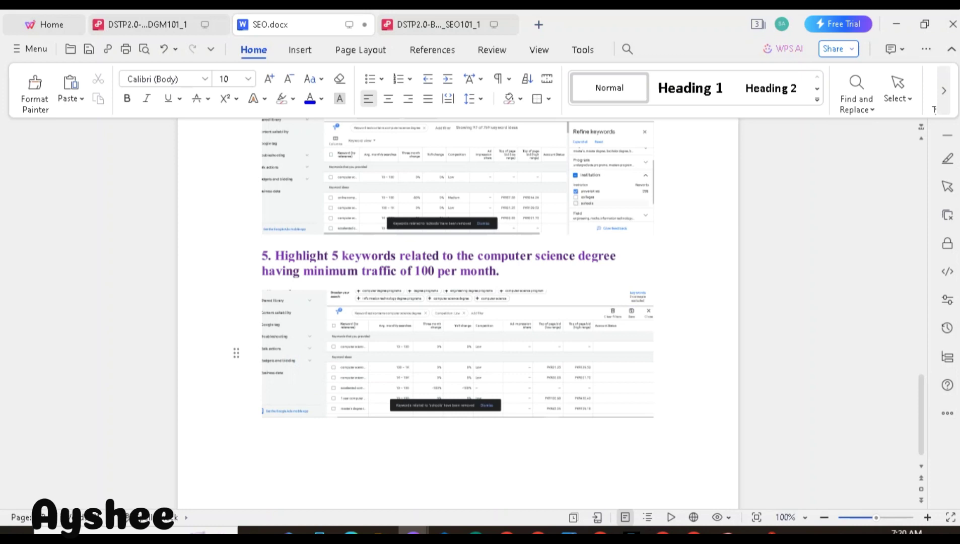
key(Return)
Review the tasks, guidelines and note in the SEO101_1 exercise PDF.
click(438, 25)
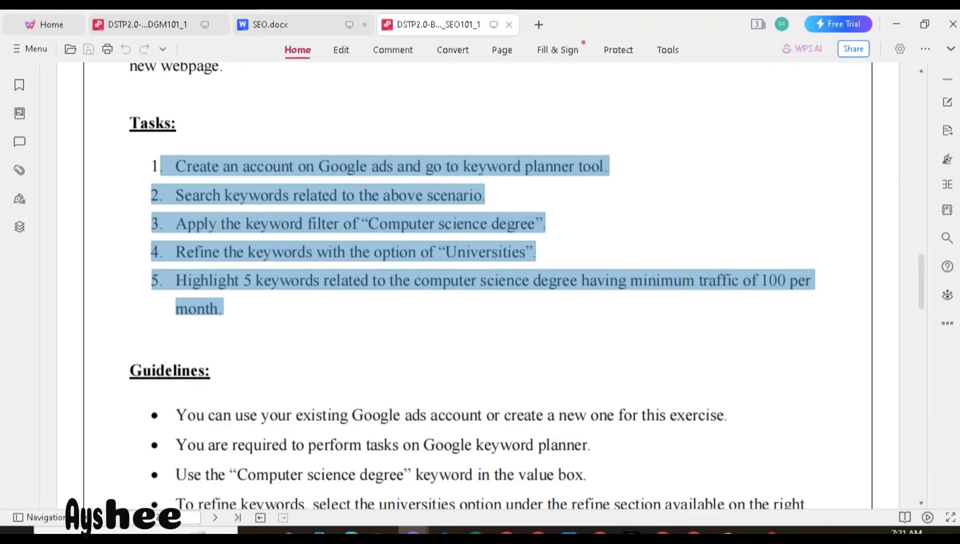
click(478, 323)
scroll(478, 286, down, 2)
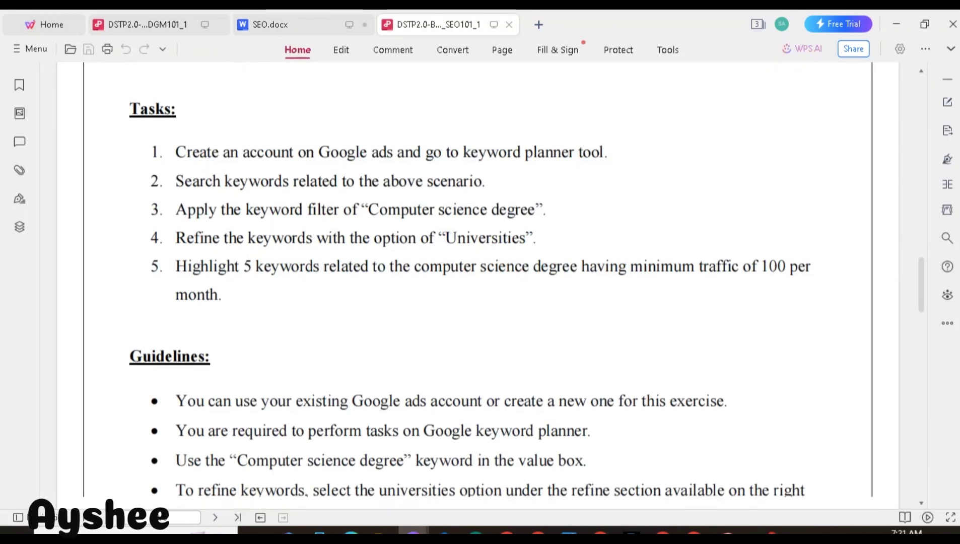
scroll(477, 282, down, 6)
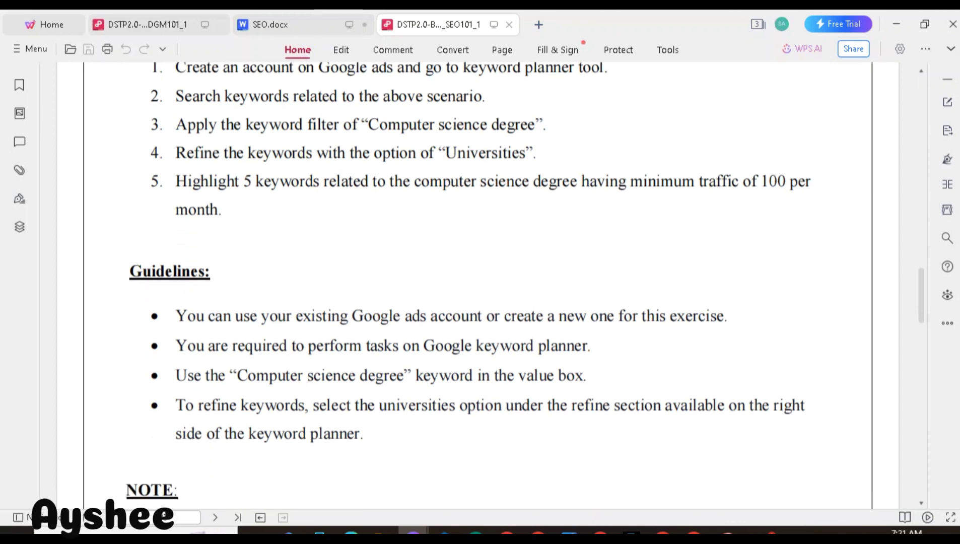
scroll(478, 282, down, 9)
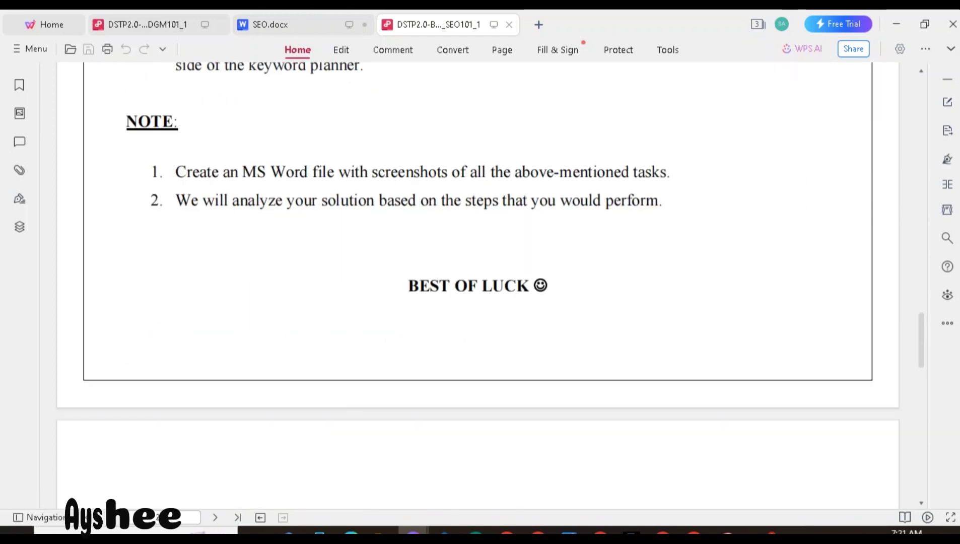
scroll(478, 282, up, 12)
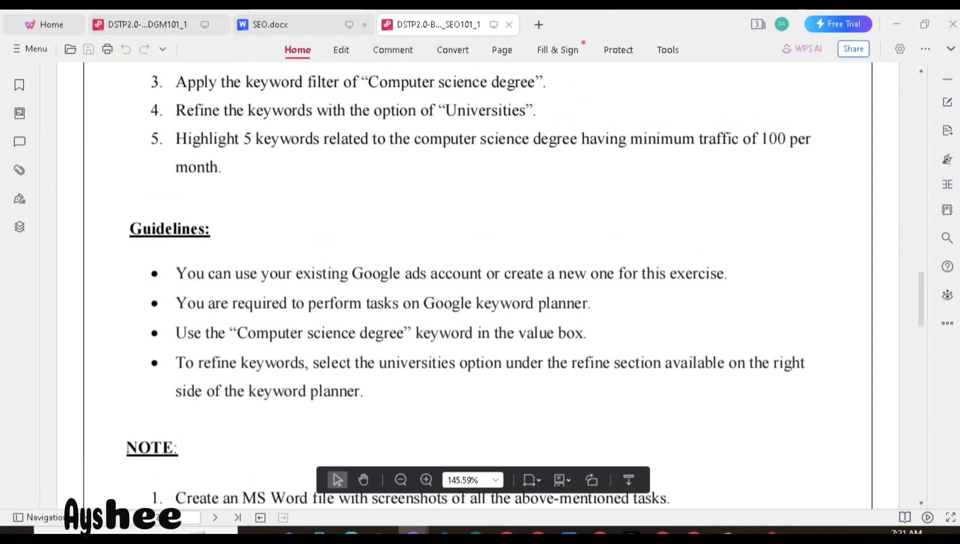
Switch to Google Ads and select the keyword ideas "accelerated computer science degree" and "computer science bachelors degree".
click(694, 532)
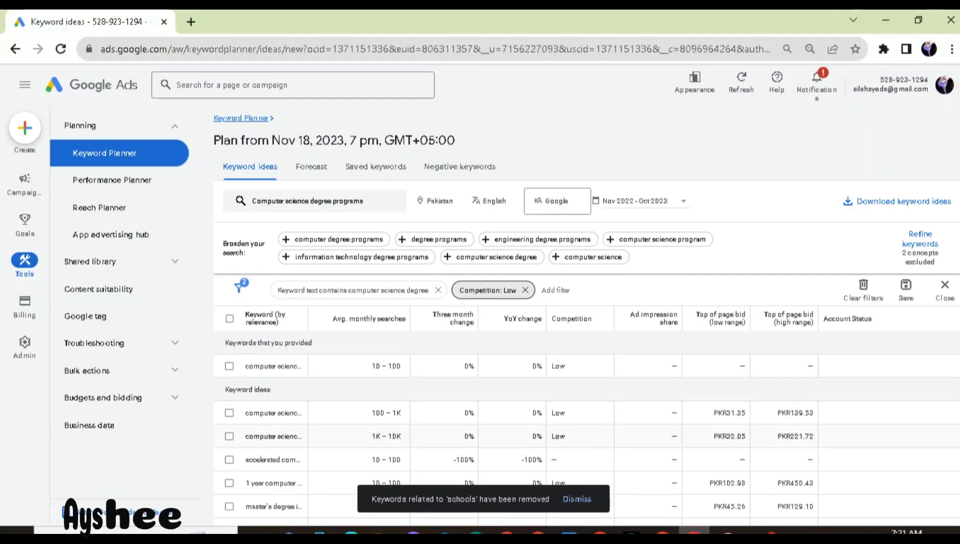
click(229, 459)
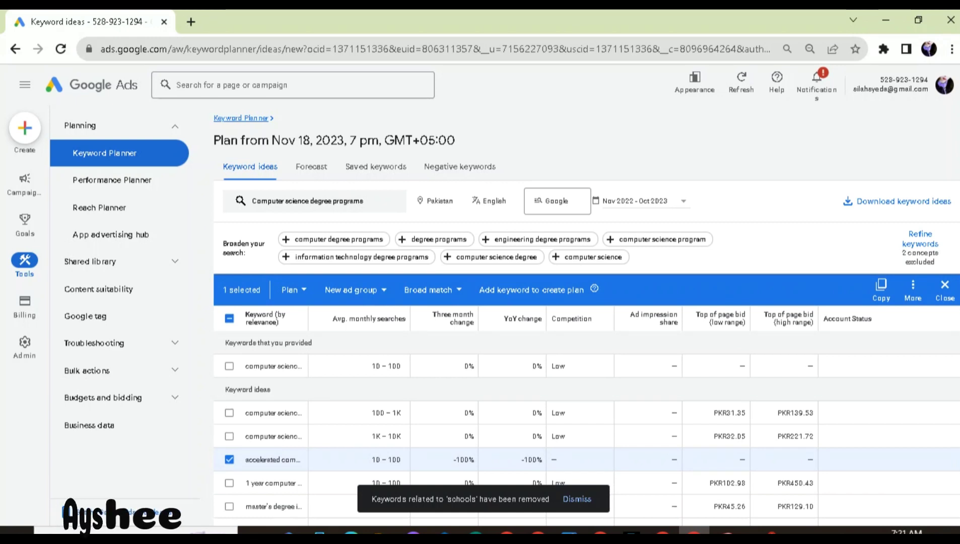
scroll(584, 429, down, 5)
scroll(584, 429, up, 1)
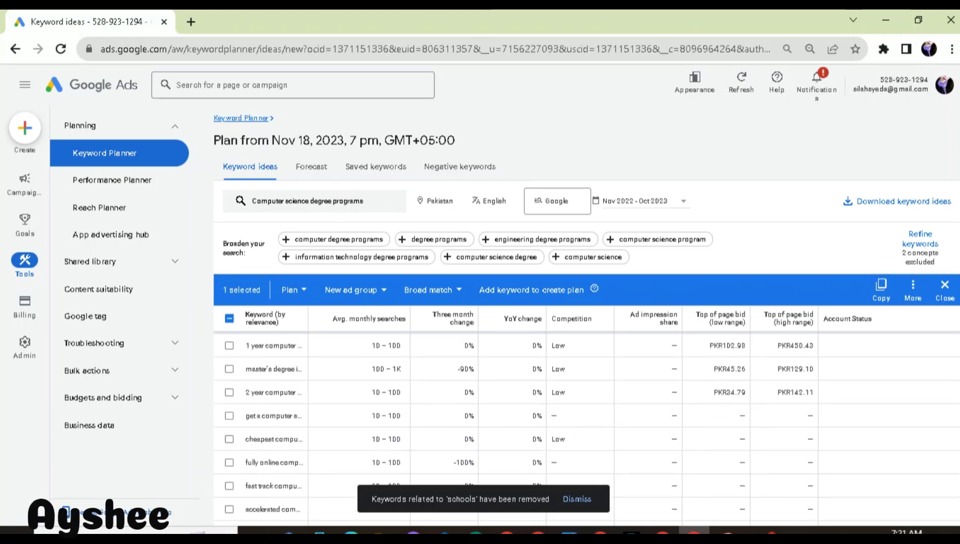
scroll(585, 429, down, 10)
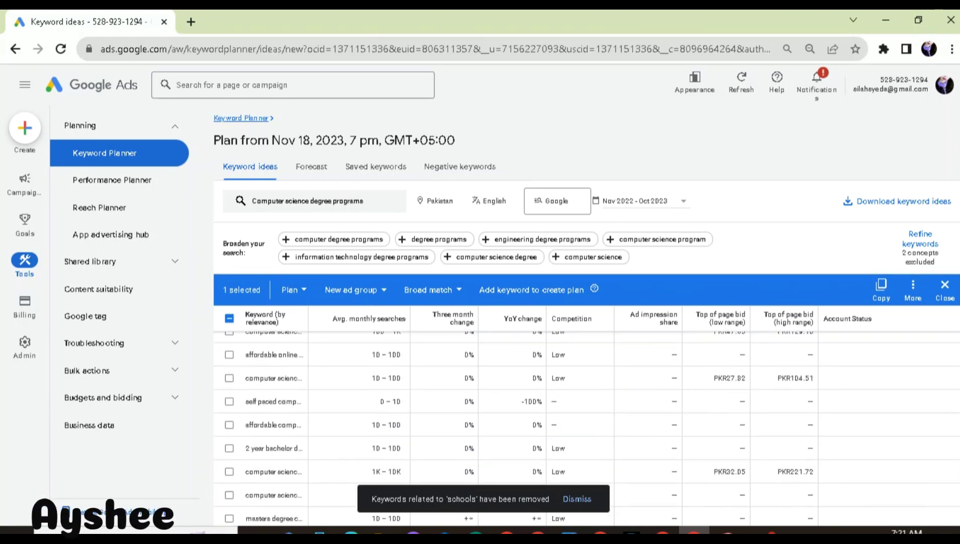
scroll(585, 428, down, 2)
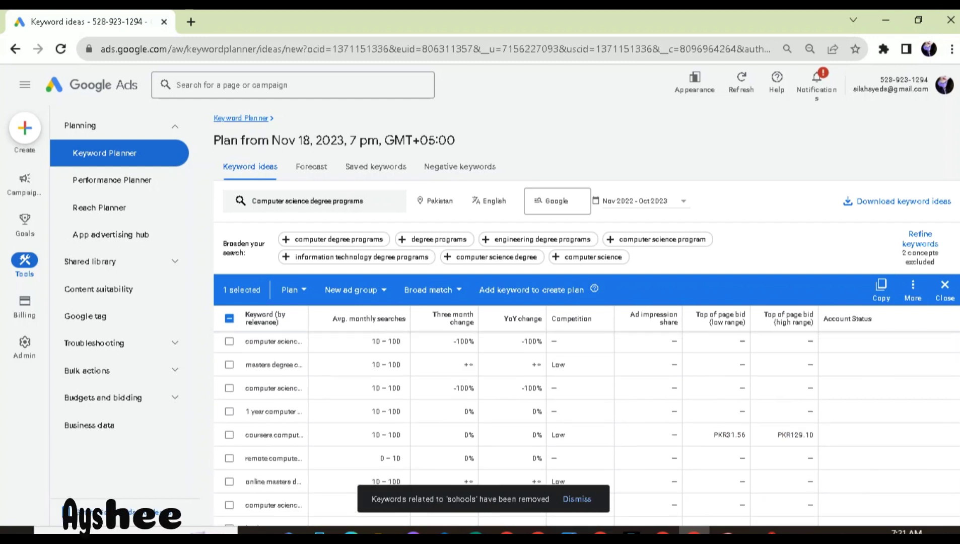
scroll(585, 428, up, 2)
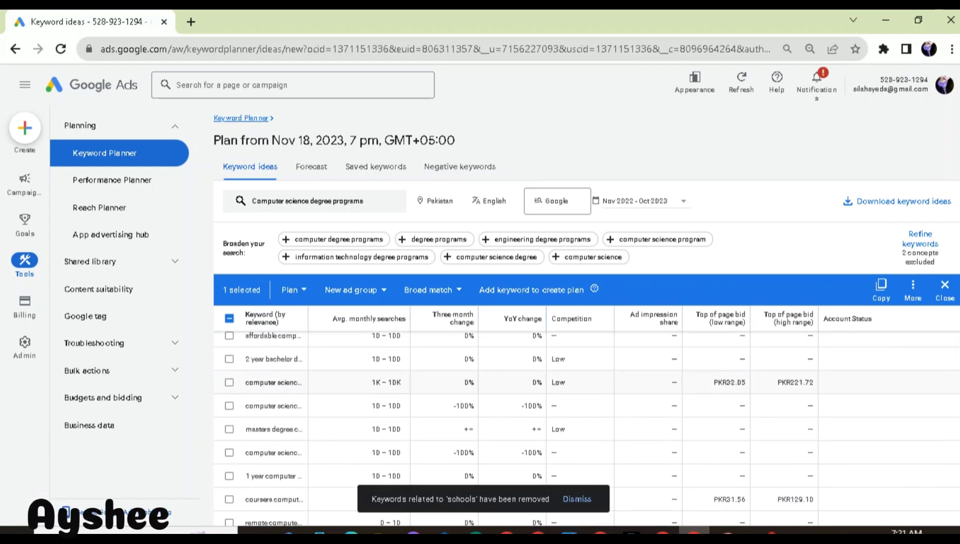
click(229, 383)
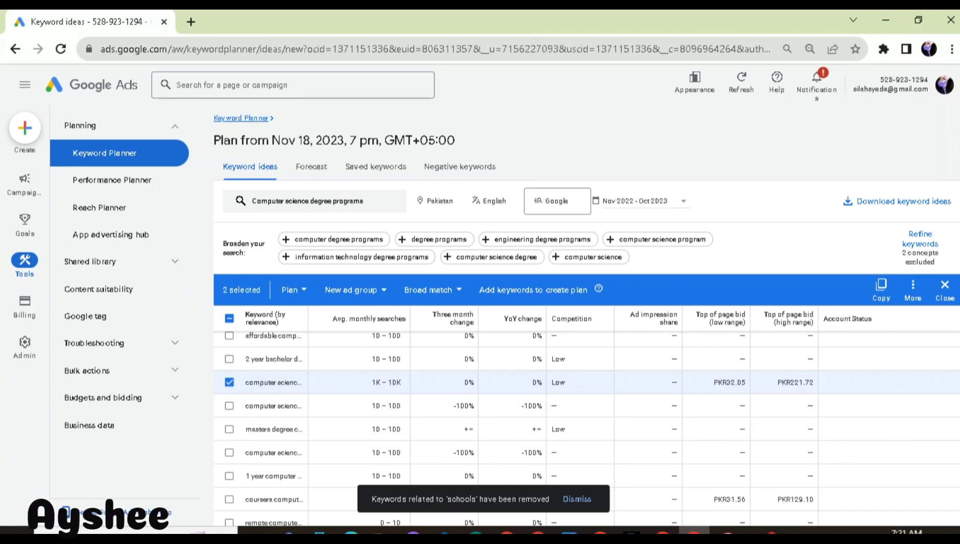
Add "fully online computer science degree", "two year computer science degree" and "computer science degree university" to the selected keyword ideas.
scroll(587, 429, down, 5)
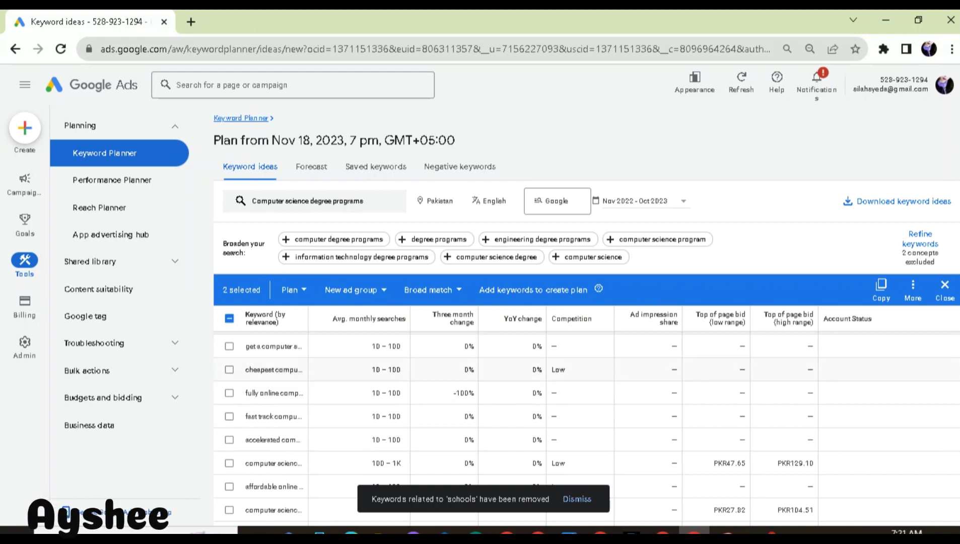
click(230, 394)
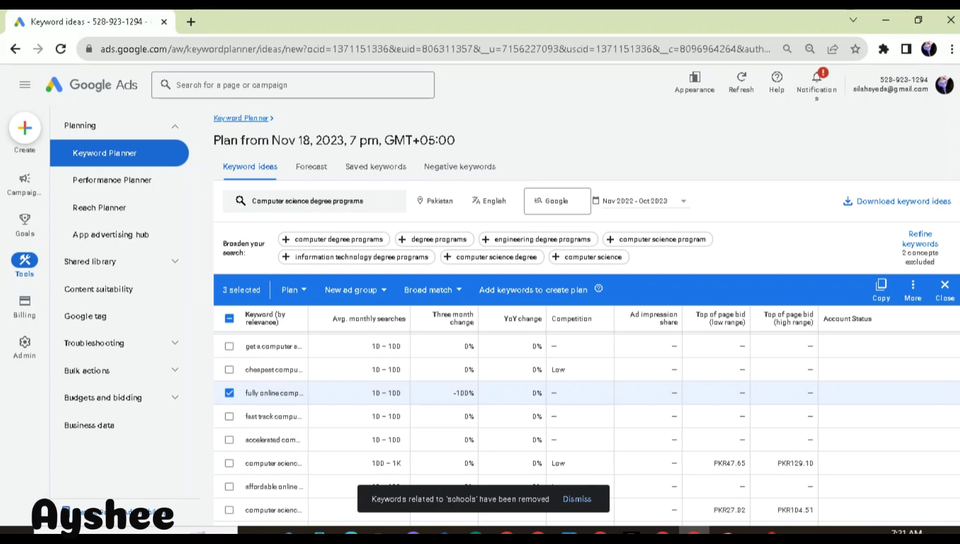
scroll(587, 429, down, 5)
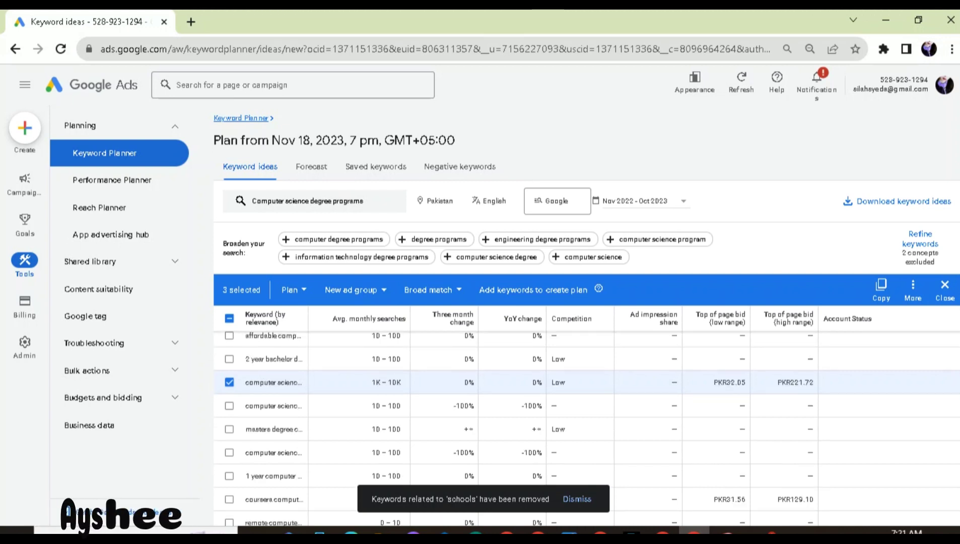
scroll(587, 428, down, 5)
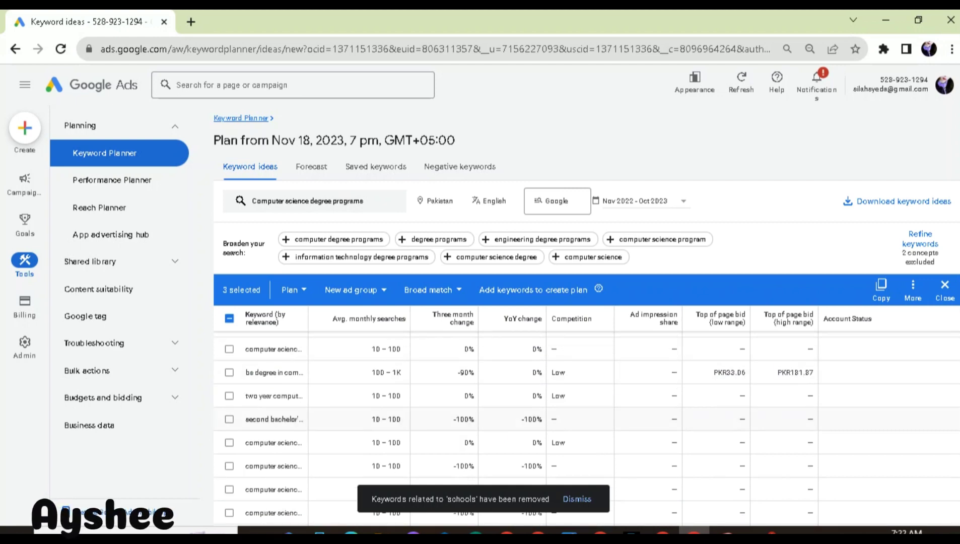
click(230, 396)
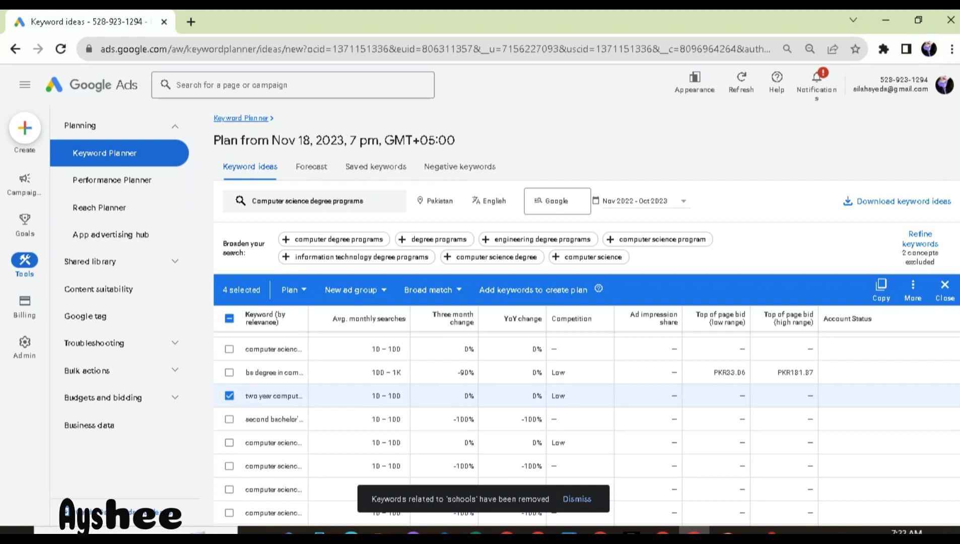
scroll(587, 428, down, 5)
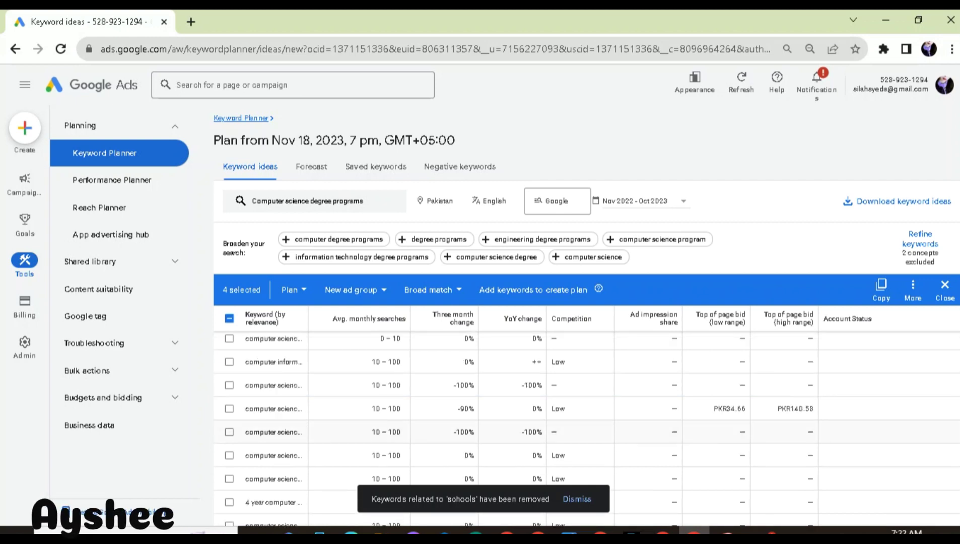
click(229, 456)
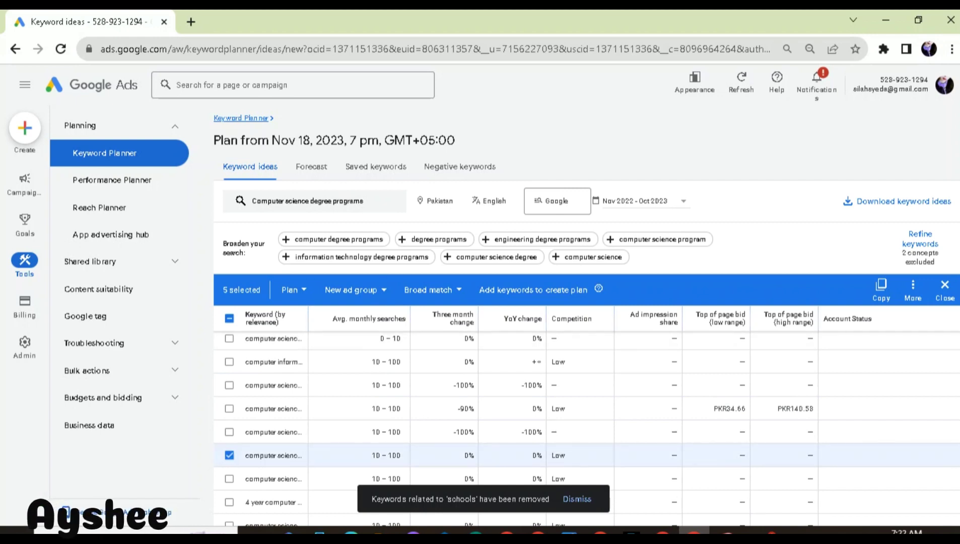
Copy the five selected keywords and paste them below the item 5 screenshot in SEO.docx.
click(881, 289)
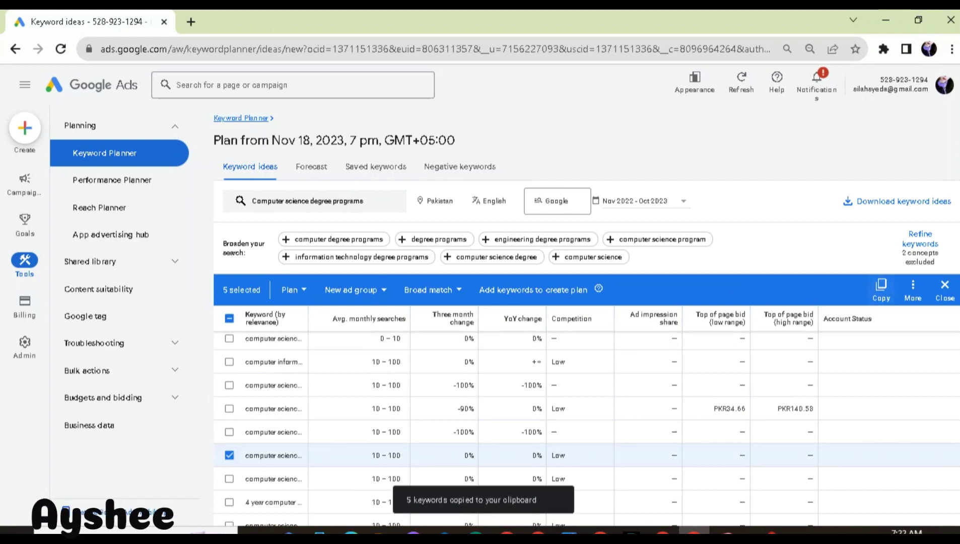
mouse_move(413, 531)
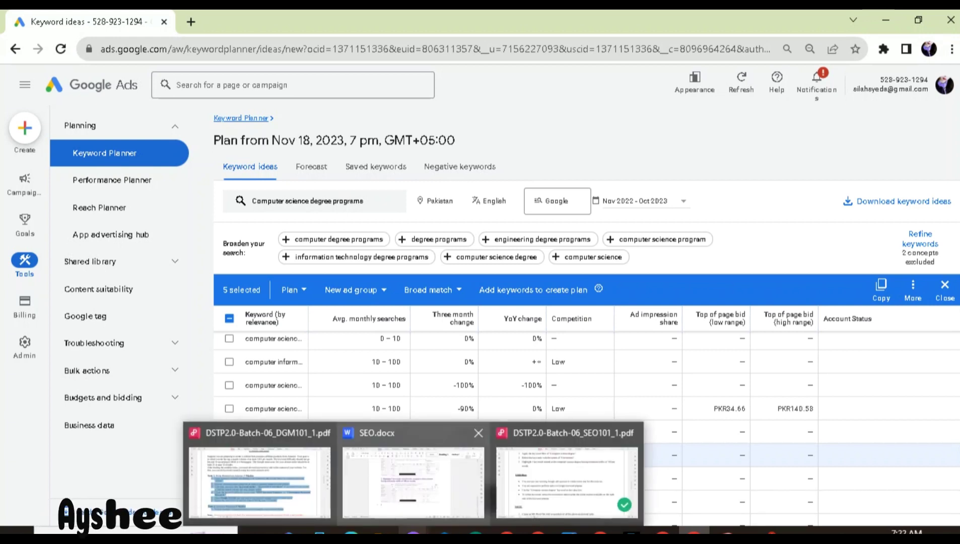
click(414, 473)
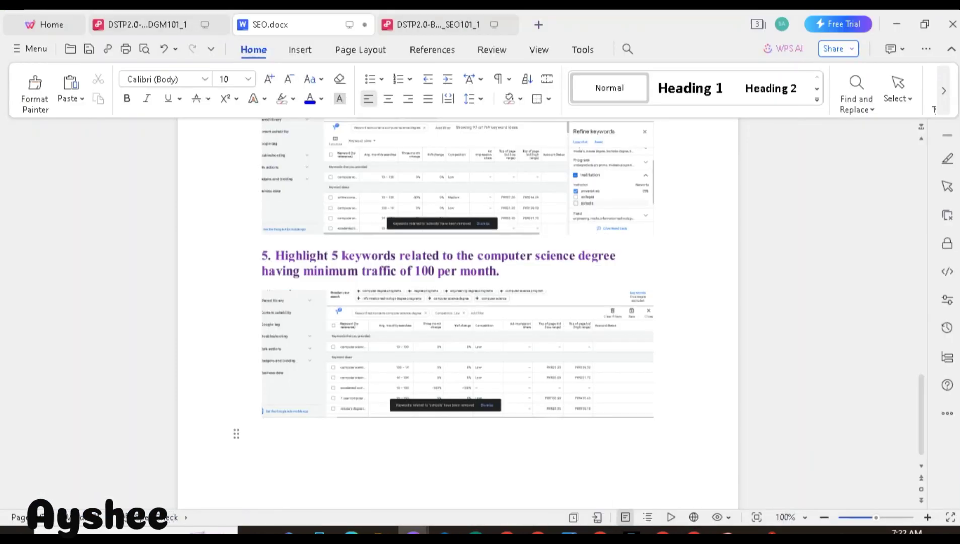
key(ctrl+v)
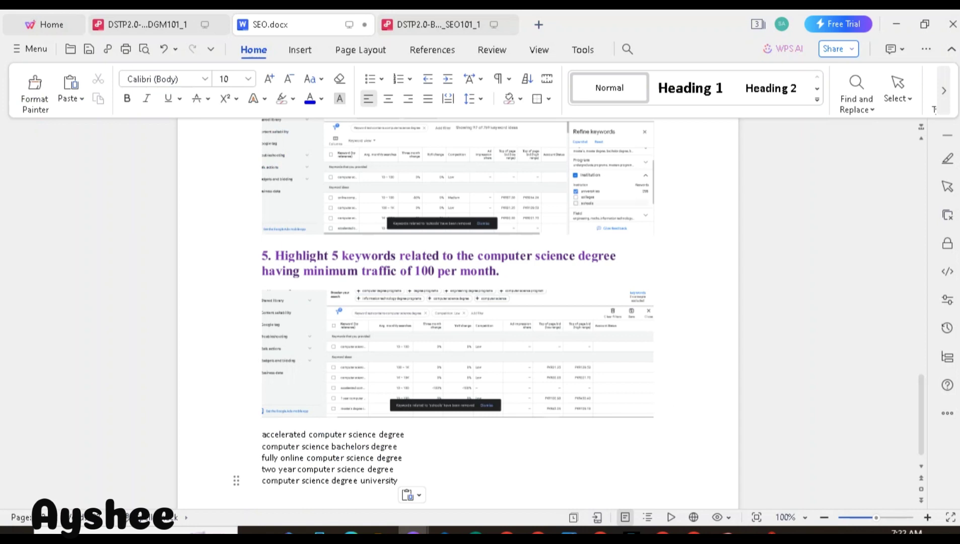
Format the five pasted keywords as a numbered list in 1) style and increase their font size to 10.5.
drag(262, 434, 403, 481)
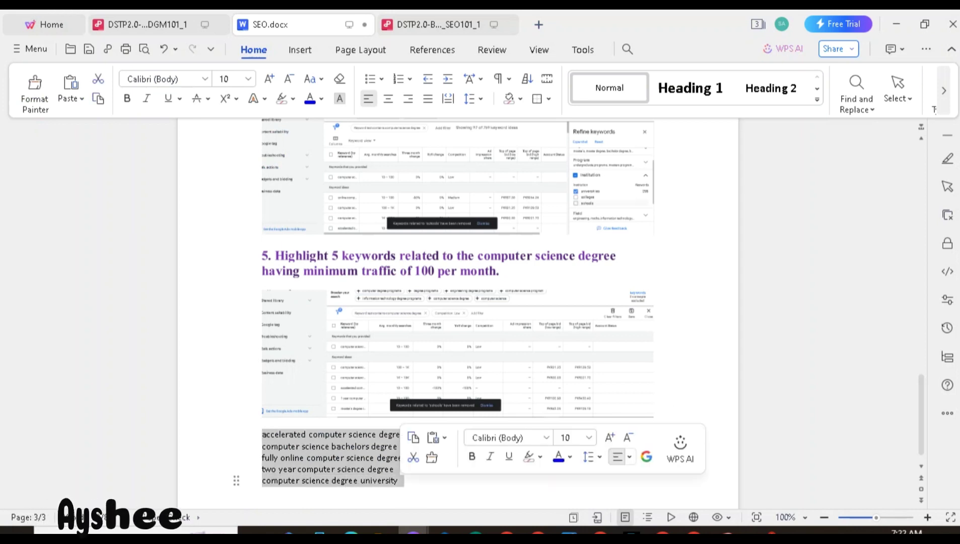
click(398, 79)
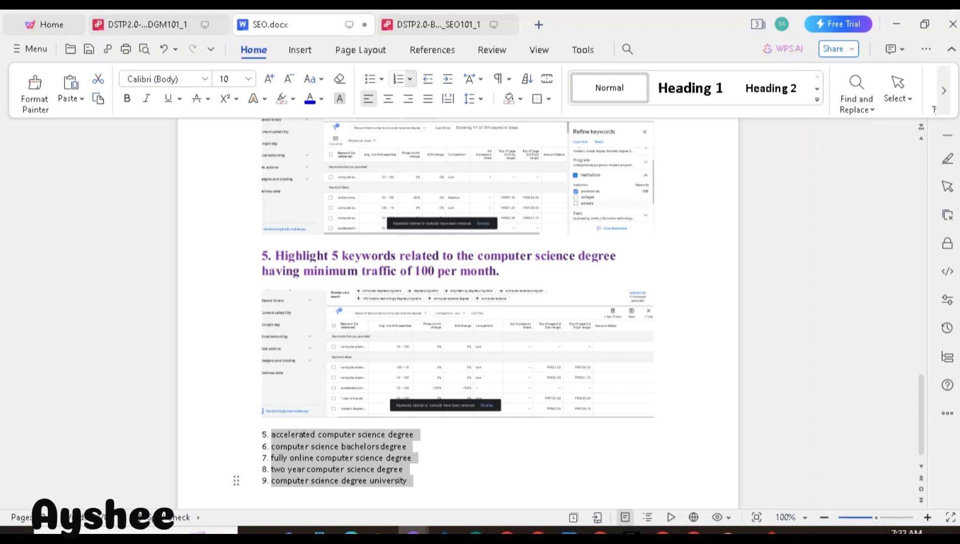
click(410, 80)
click(528, 124)
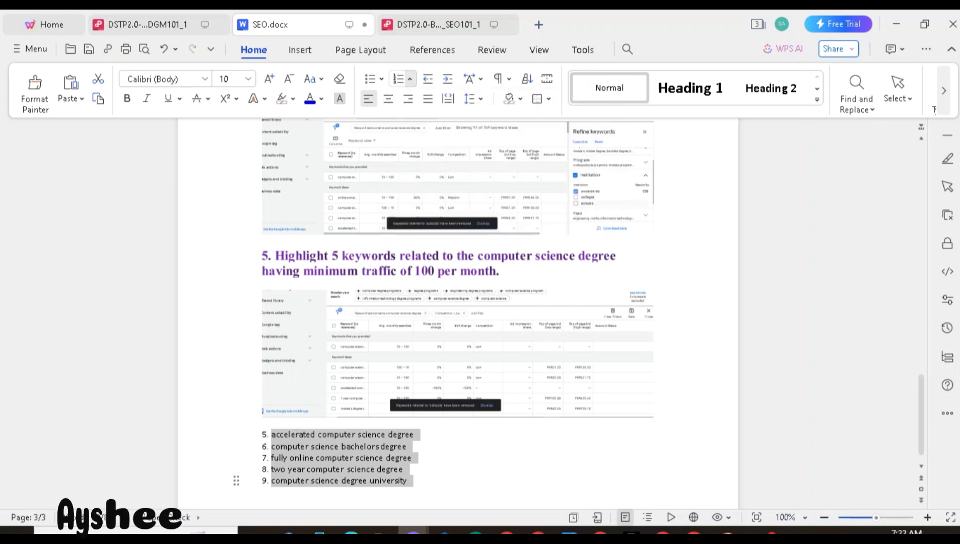
click(397, 78)
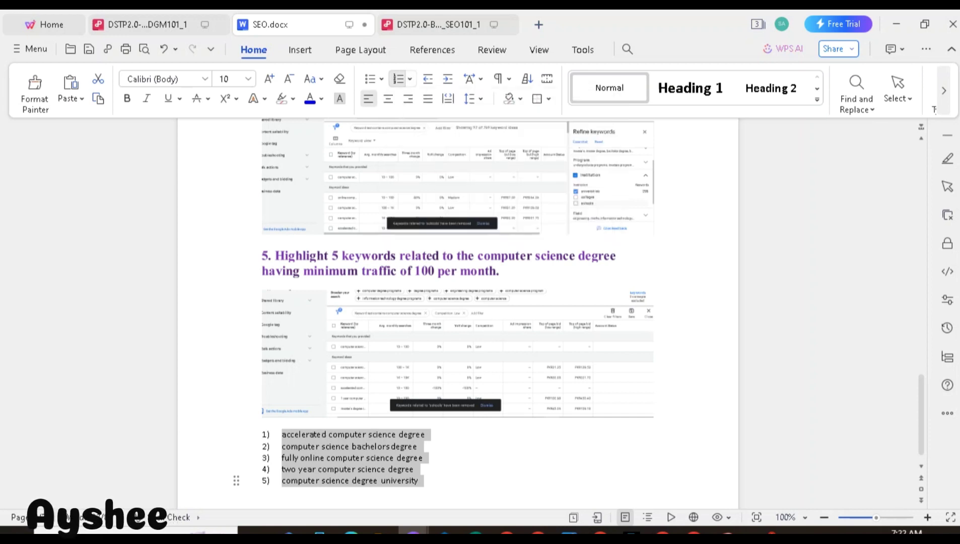
click(269, 79)
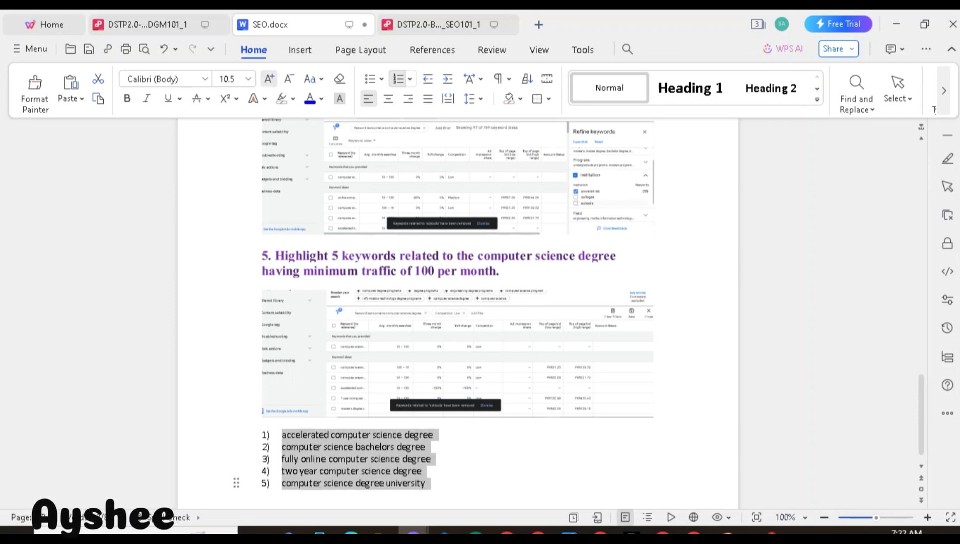
Set the five numbered keywords below the item 5 screenshot to bold Calibri at font size 11.
click(269, 79)
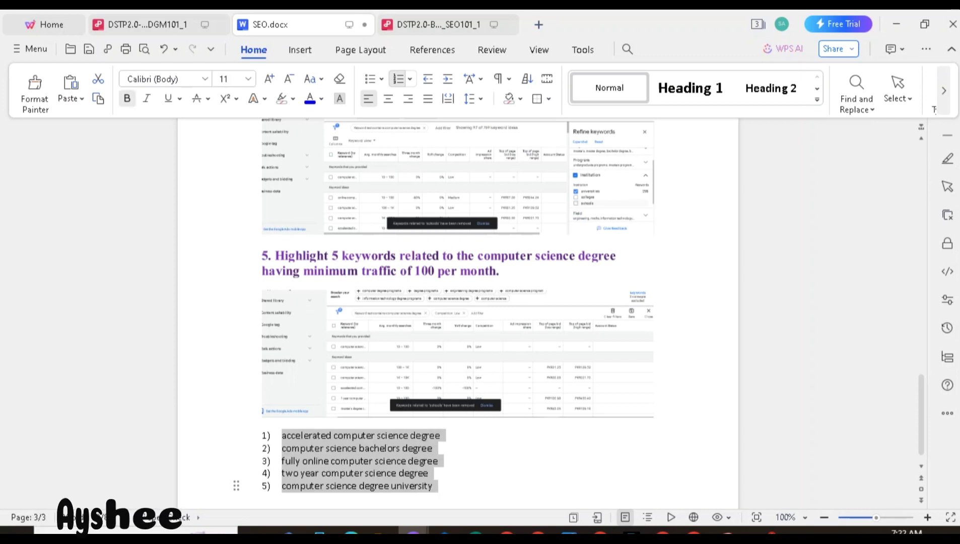
click(127, 98)
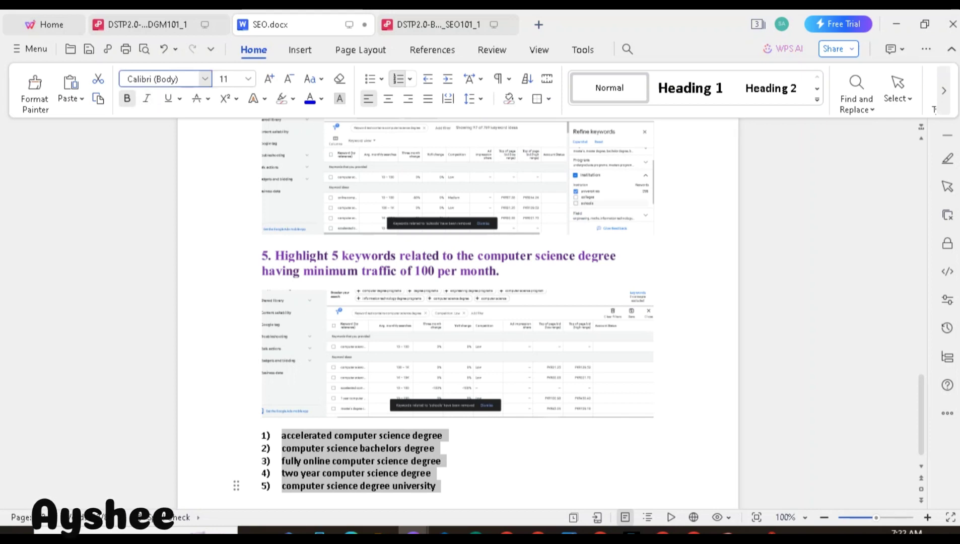
click(205, 79)
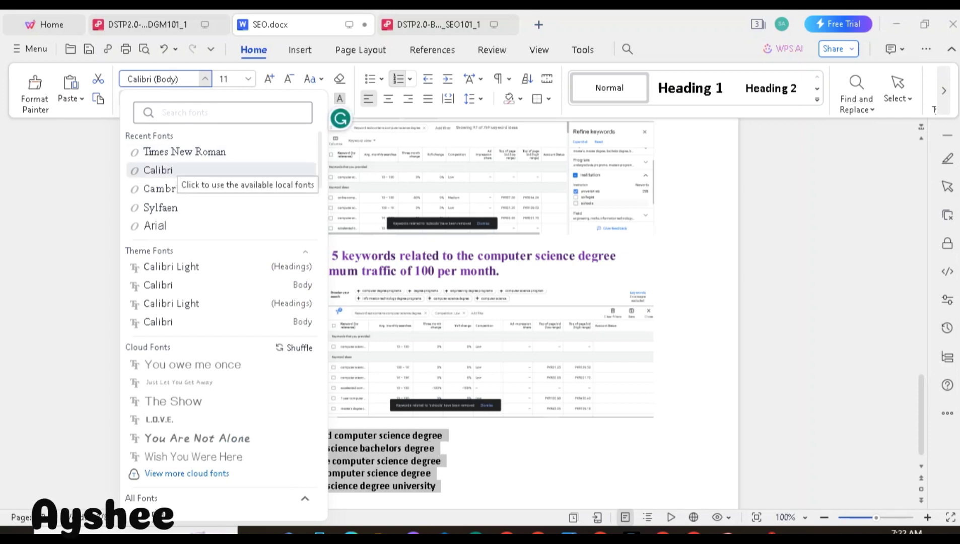
click(174, 171)
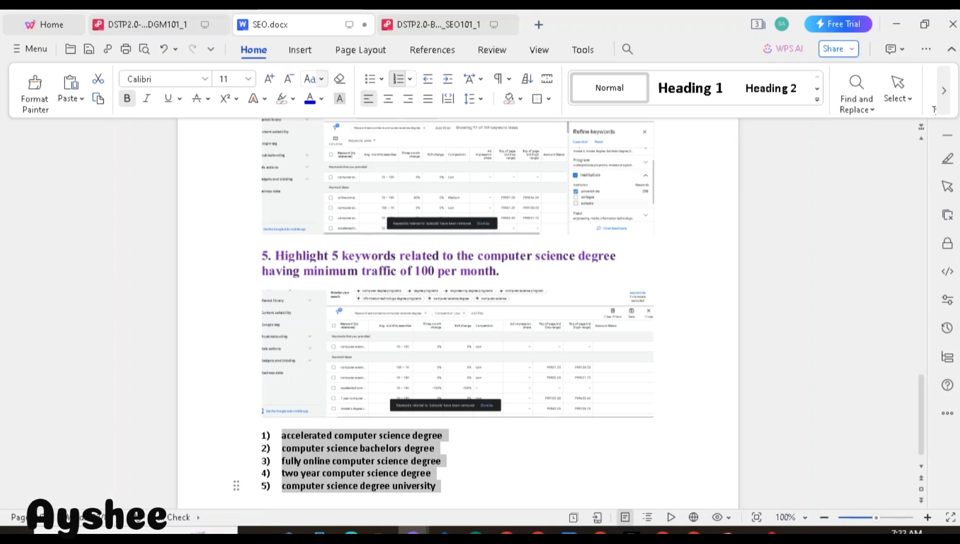
Try the Uppercase option of Change Case on the five numbered keywords, and undo the case change.
click(321, 79)
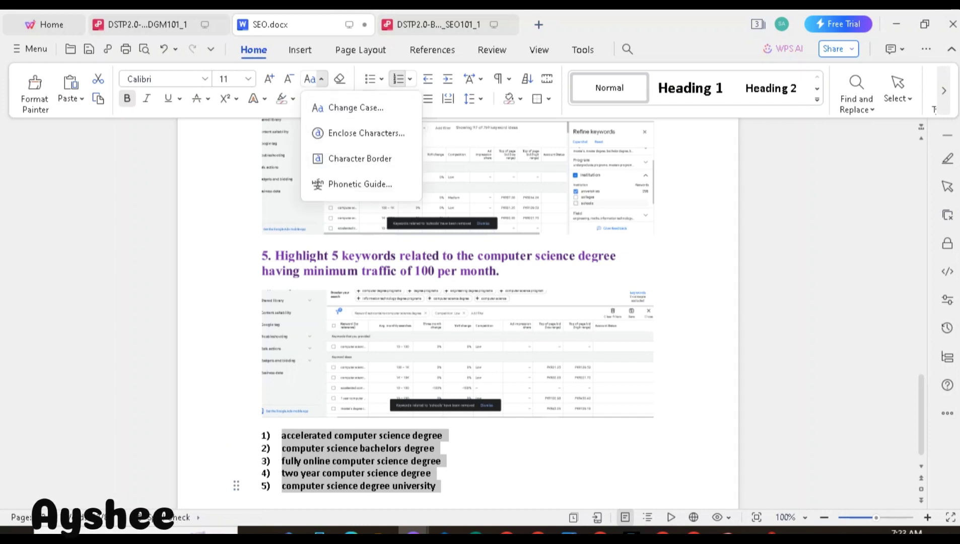
click(356, 108)
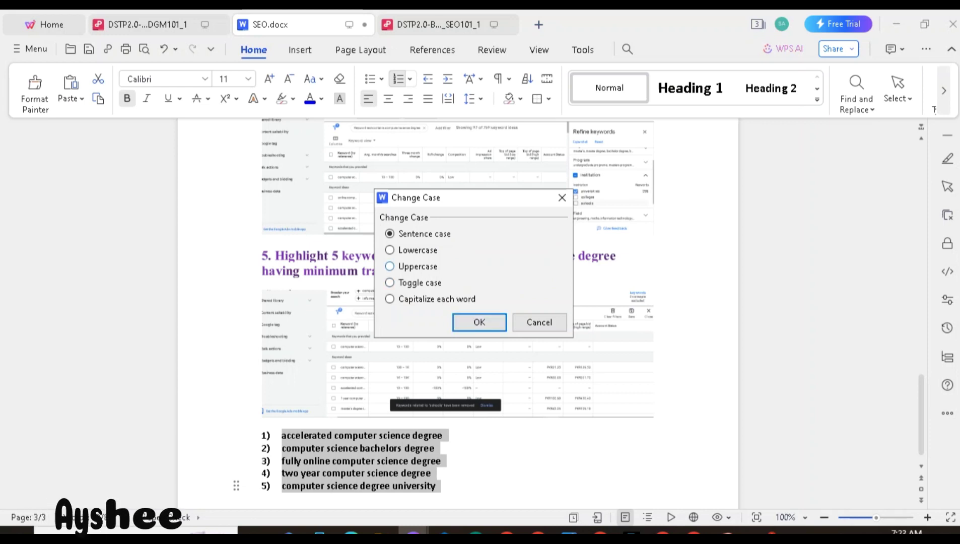
click(391, 266)
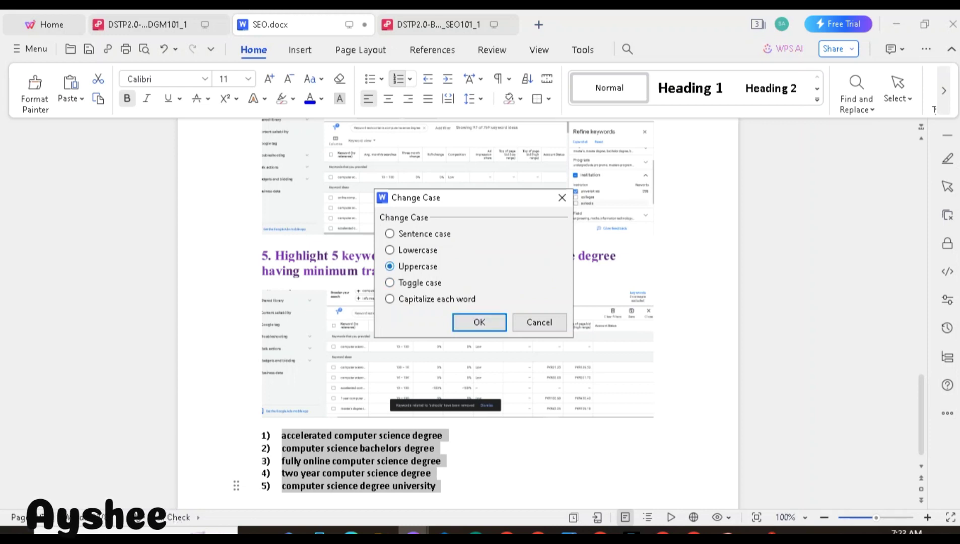
click(479, 322)
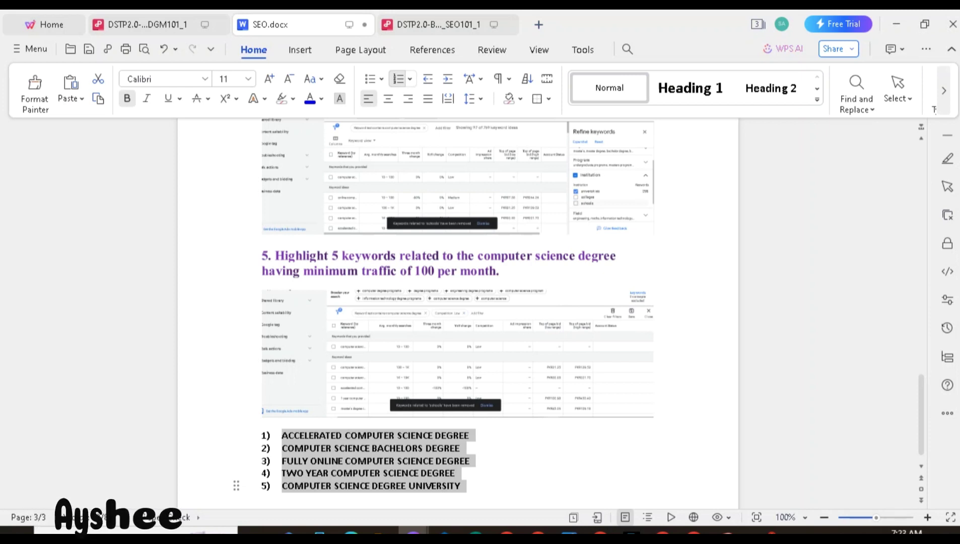
key(ctrl+z)
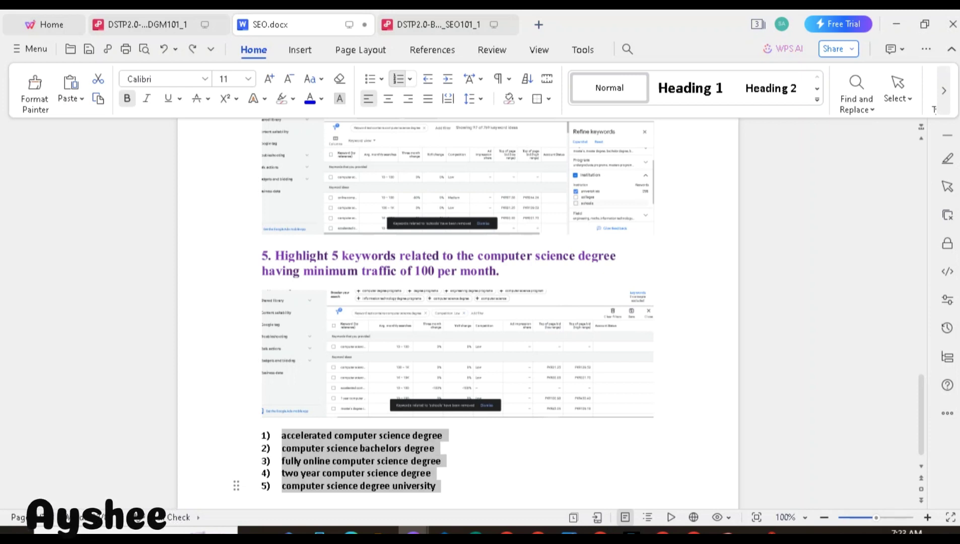
Deselect the numbered keyword list and save SEO.docx.
click(450, 436)
click(445, 461)
key(ctrl+s)
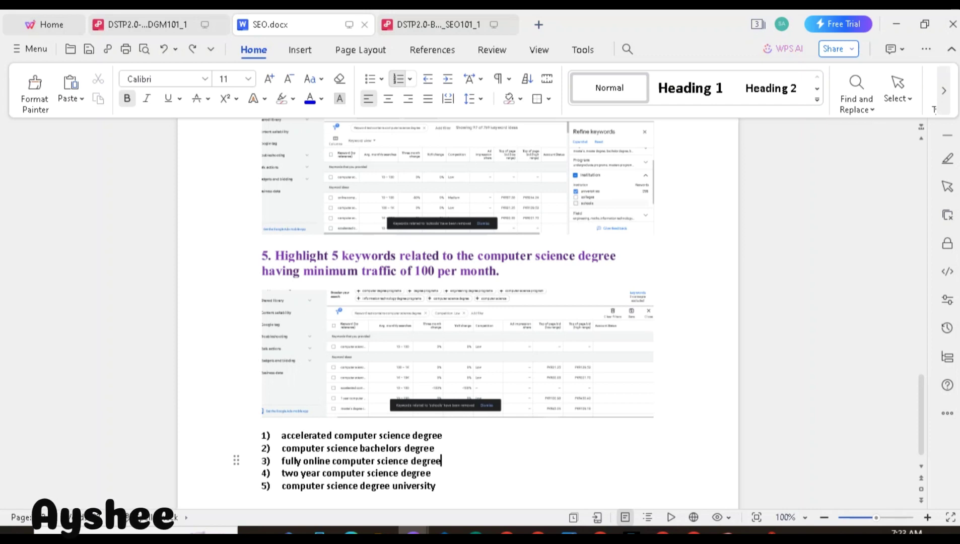
Enlarge the five numbered keywords by two font-size increments and try italics on them, leaving them non-italic.
drag(438, 486, 265, 422)
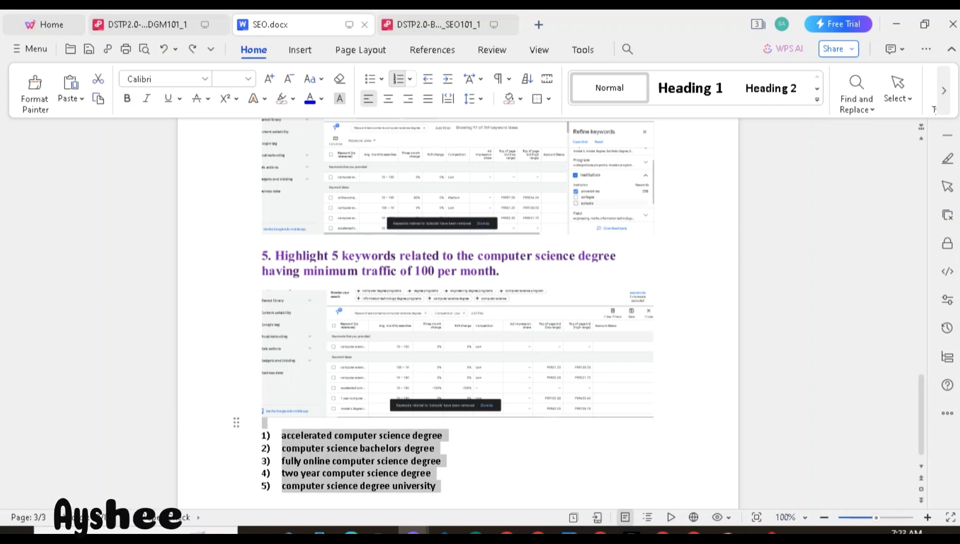
click(269, 78)
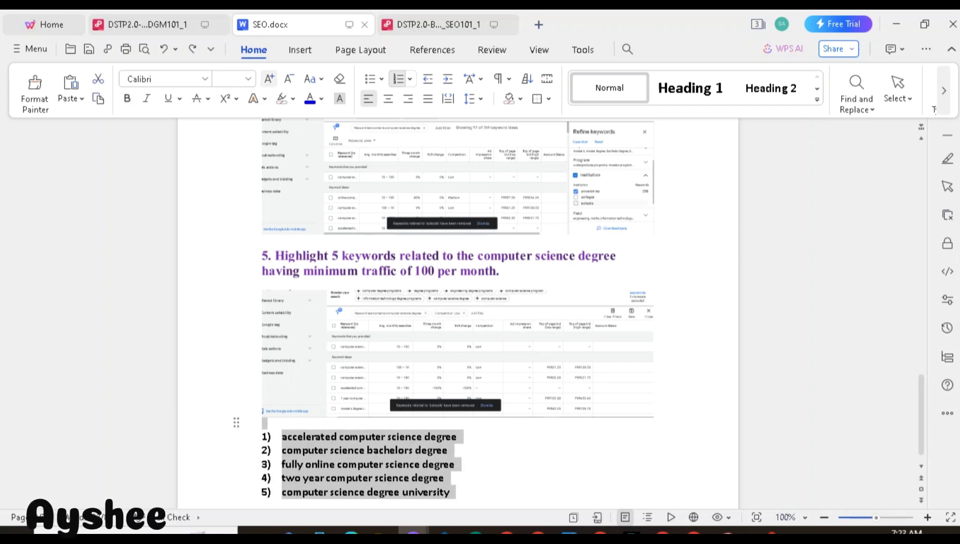
click(269, 79)
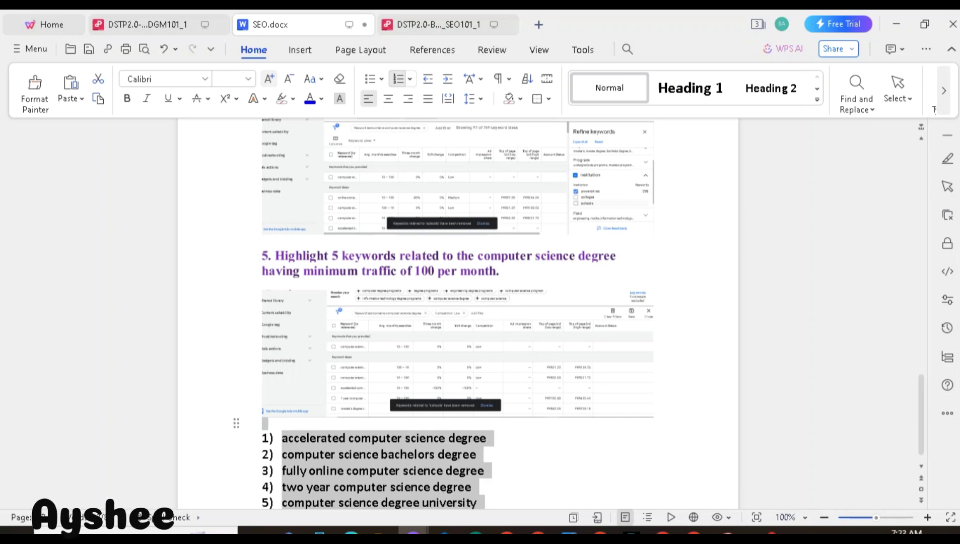
key(ctrl+i)
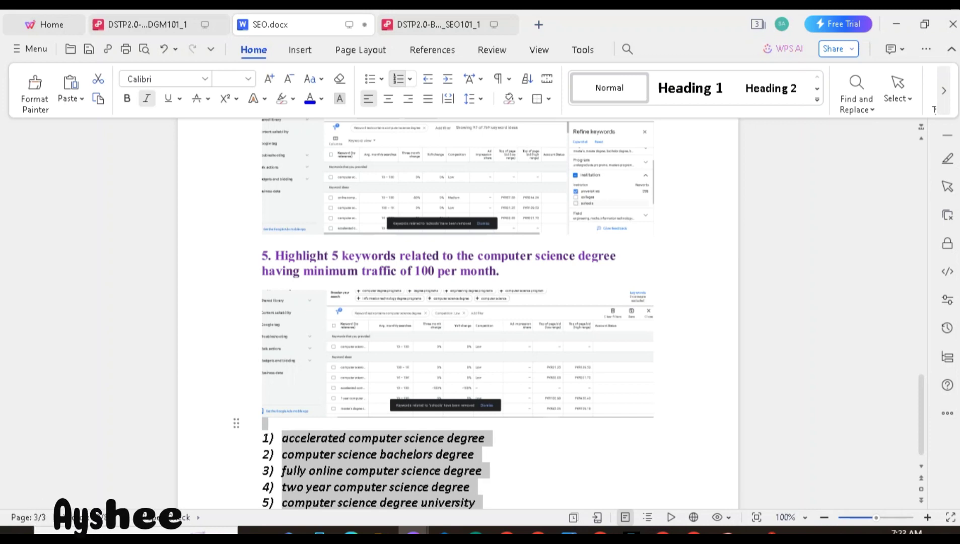
key(ctrl+i)
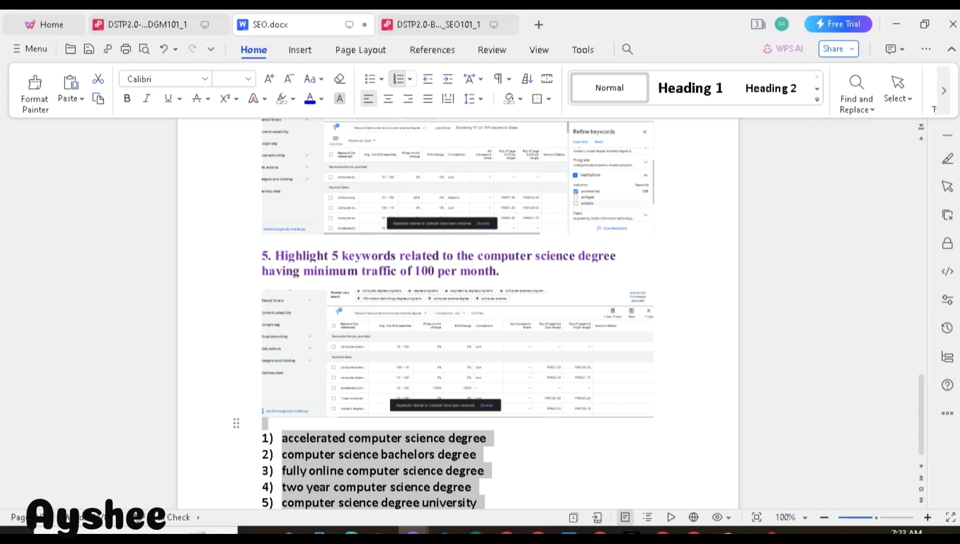
Open the font name of the selected keyword list for editing.
click(161, 79)
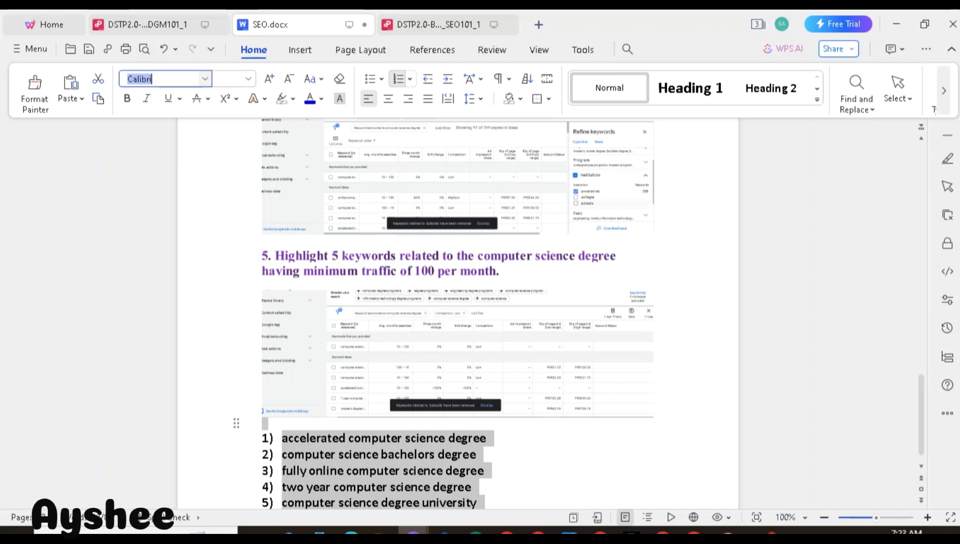